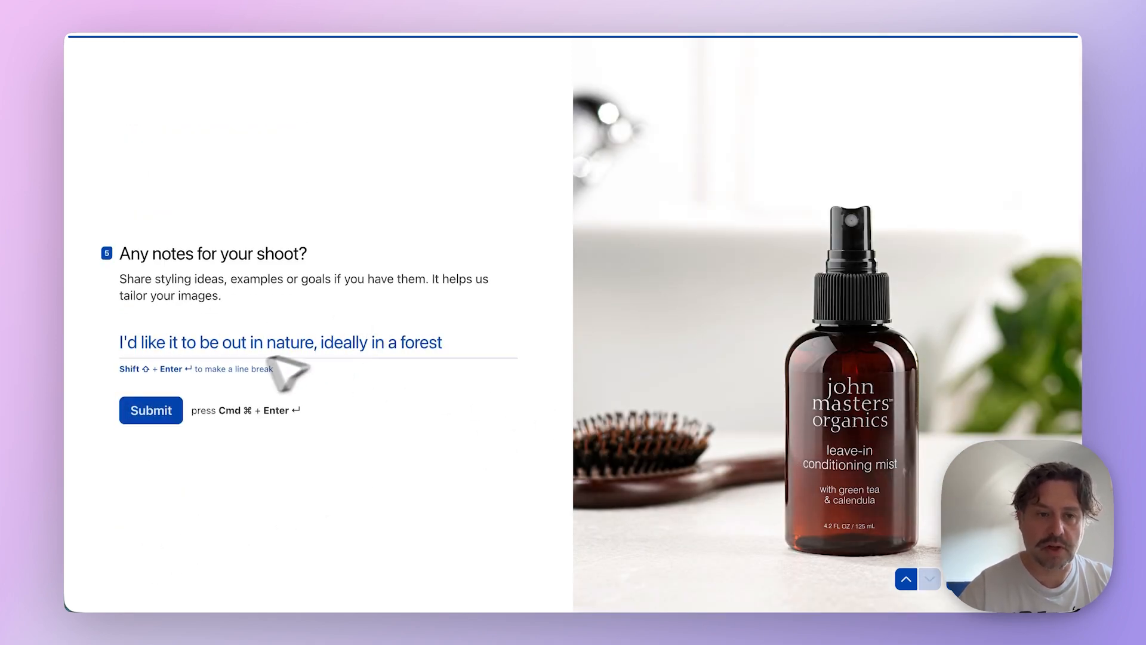
- Submit the completed photo shoot request with its notes and switch to the Photograph My Product (copy) form in the editor
click(169, 418)
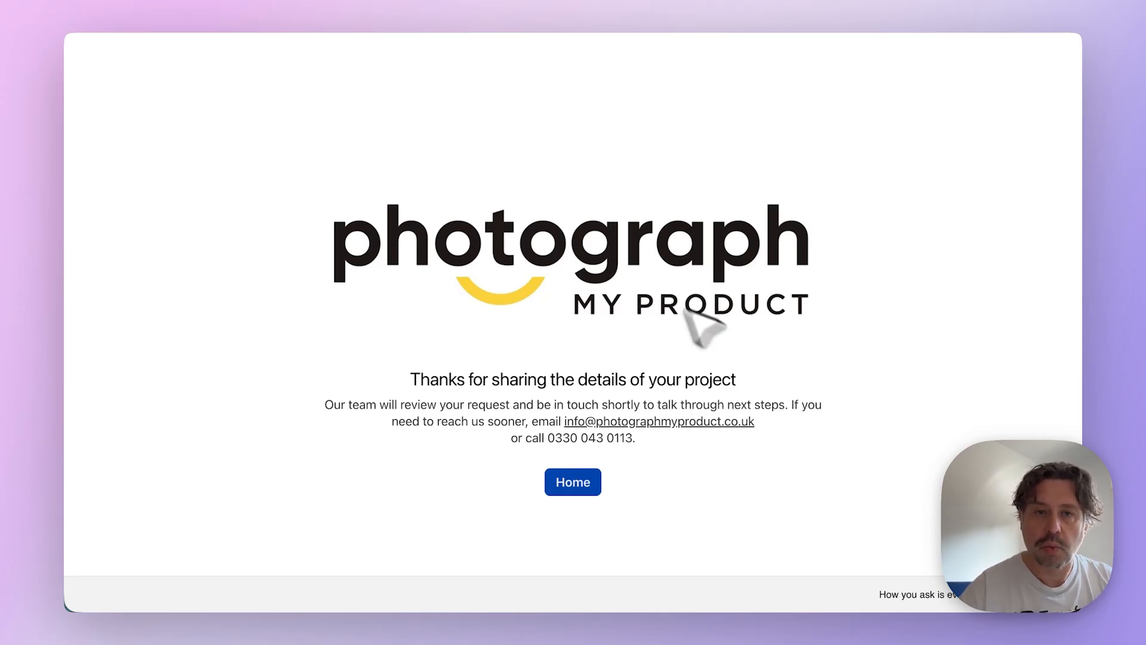
click(291, 1)
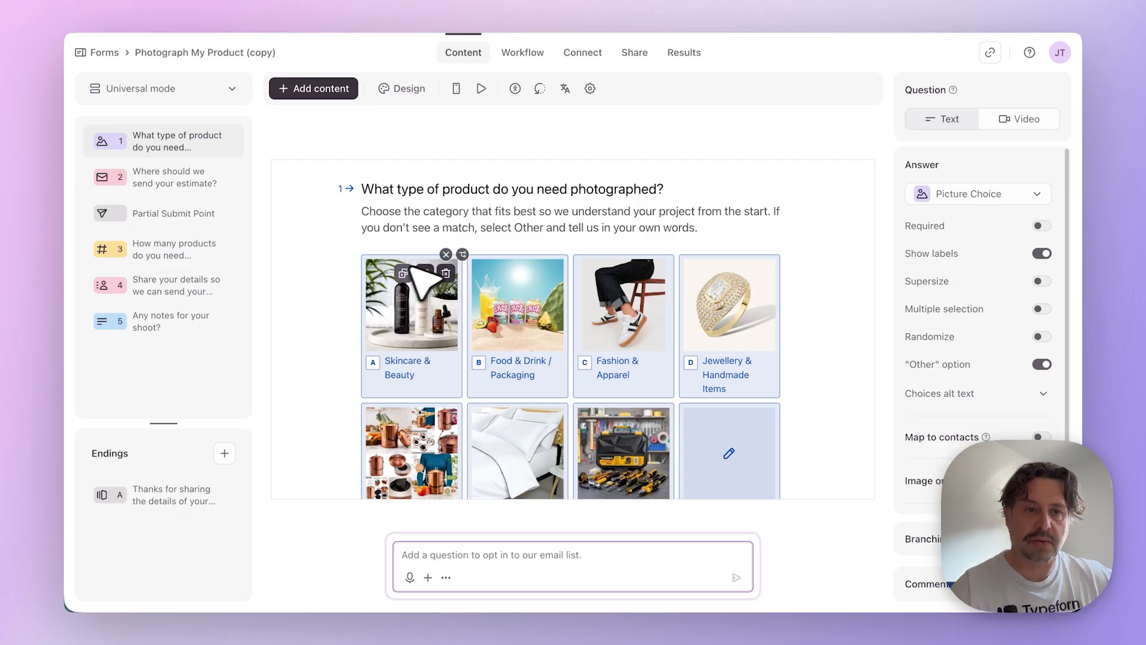
- Examine the questions of the original form, from the product type through the estimate email, product quantity, contact details and shoot notes
click(190, 182)
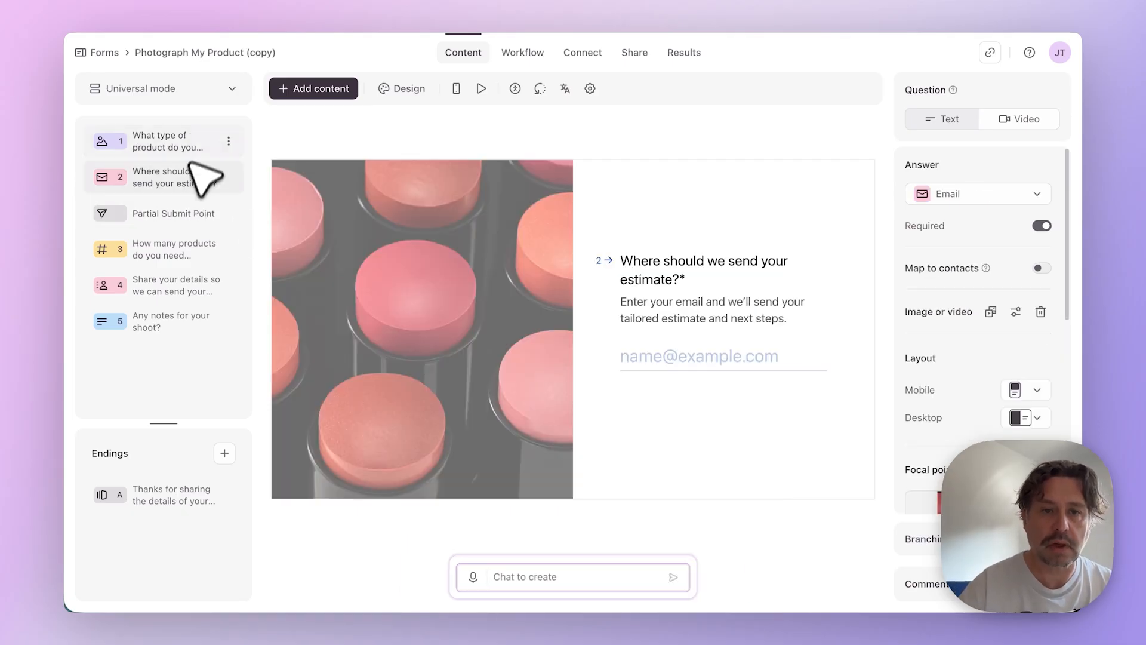
click(179, 143)
click(173, 251)
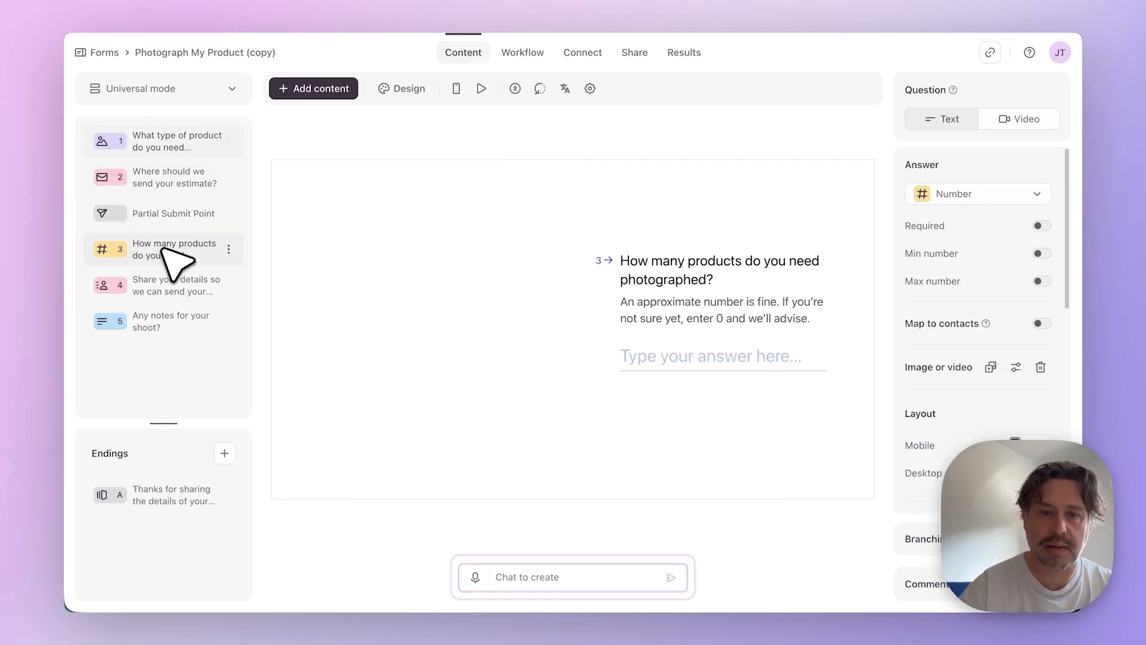
click(176, 299)
click(179, 319)
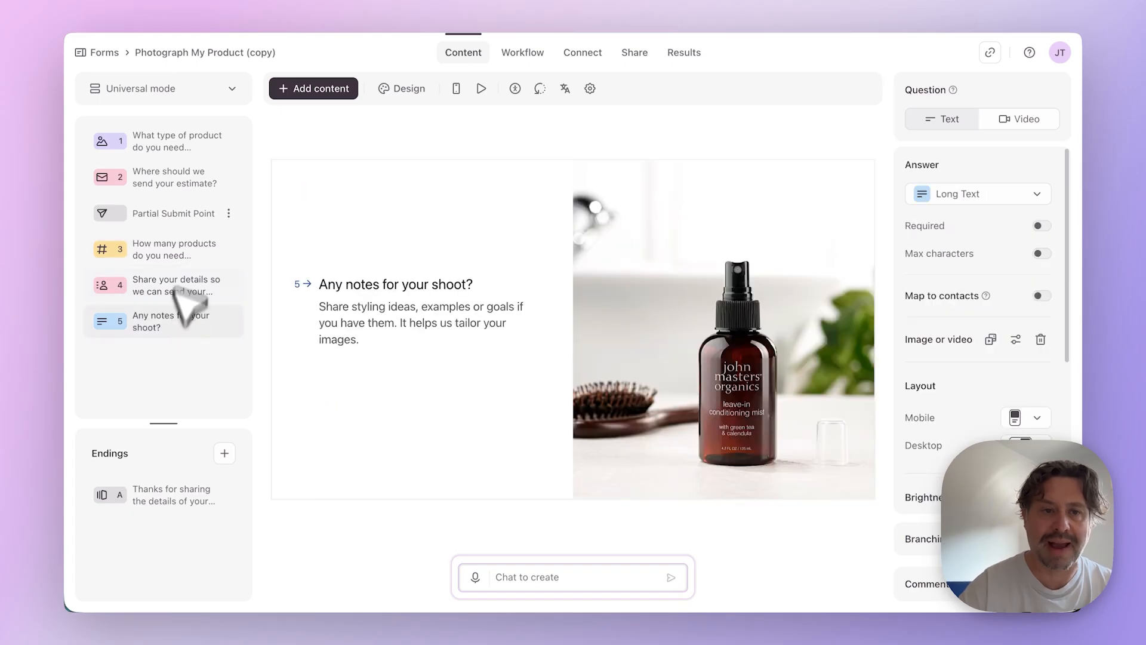
click(168, 139)
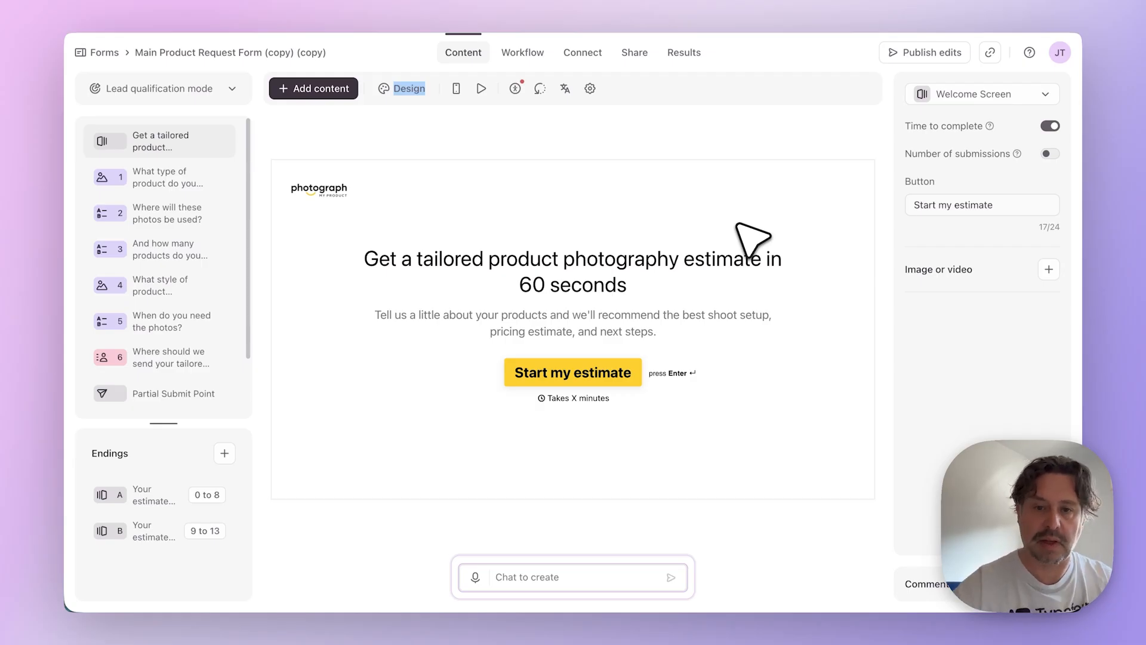
- Look over the homepage of the Photograph My Product website for its branding and calls to action
click(717, 232)
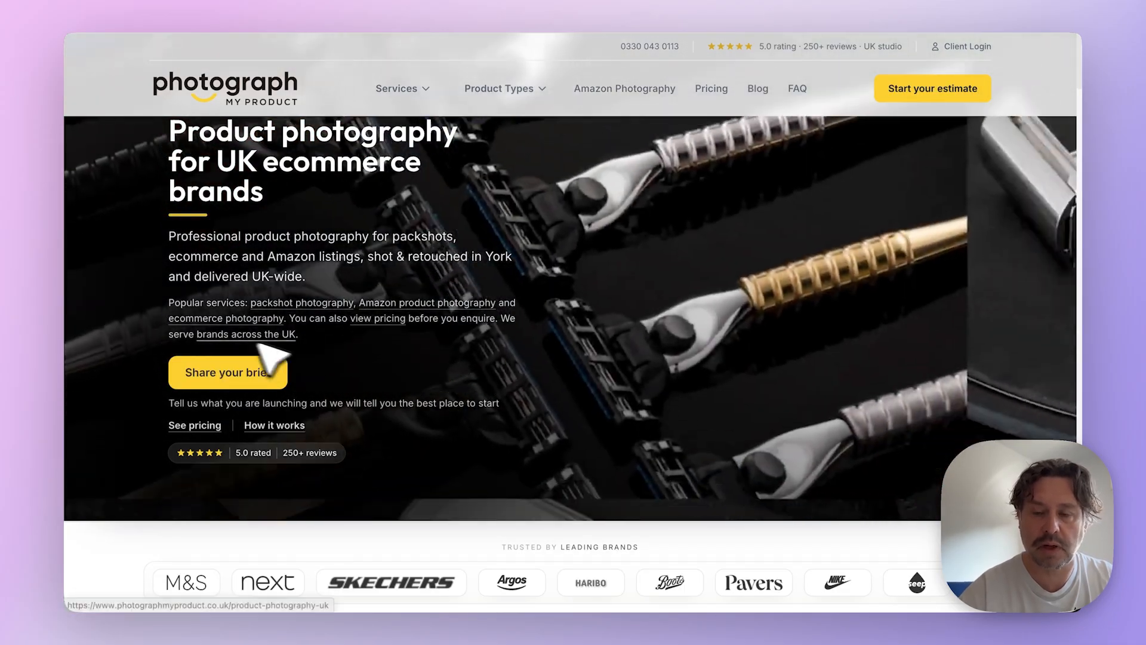
scroll(245, 352, down, 2)
scroll(250, 334, up, 2)
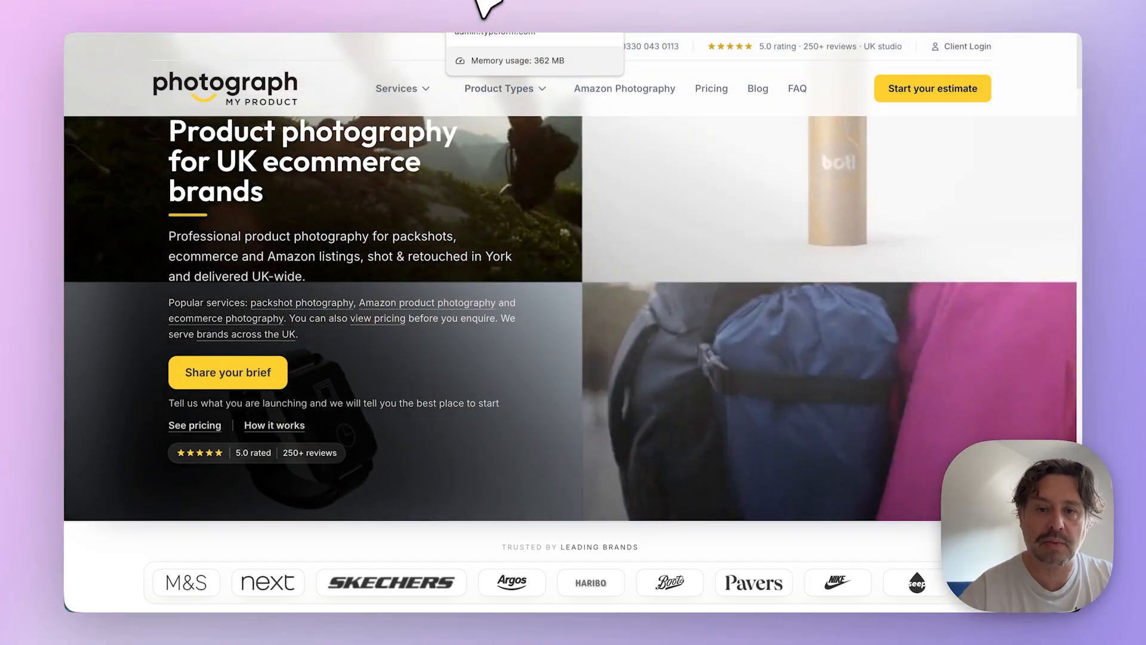
- Create a brand kit with Match my brand, using the Photograph My Product website address
click(479, 2)
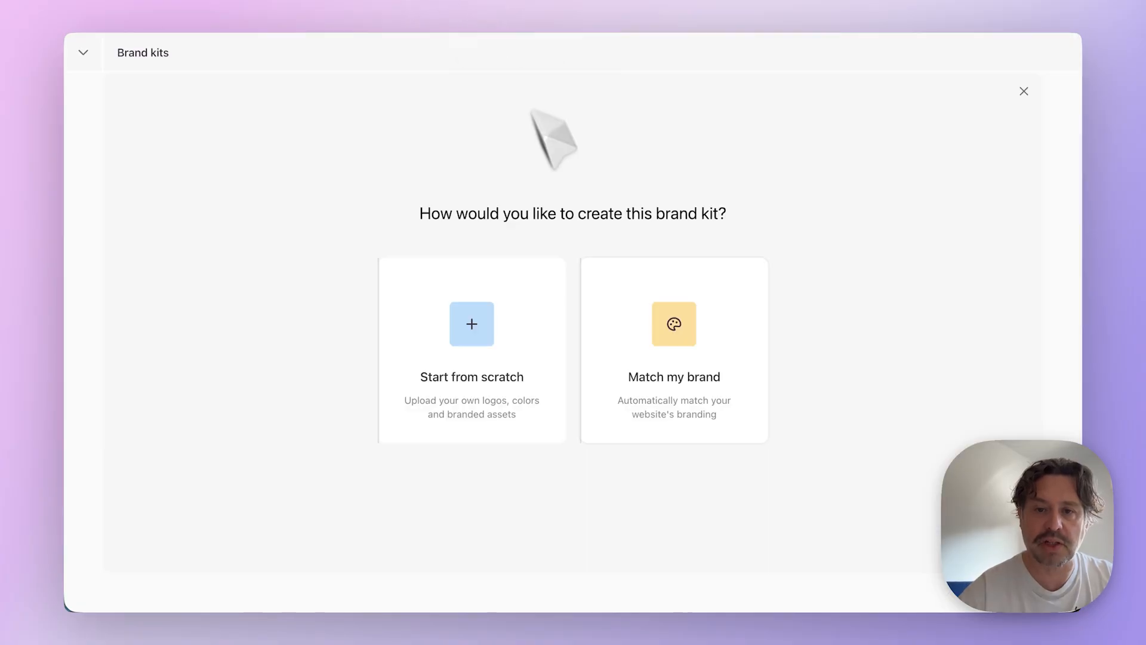
click(705, 391)
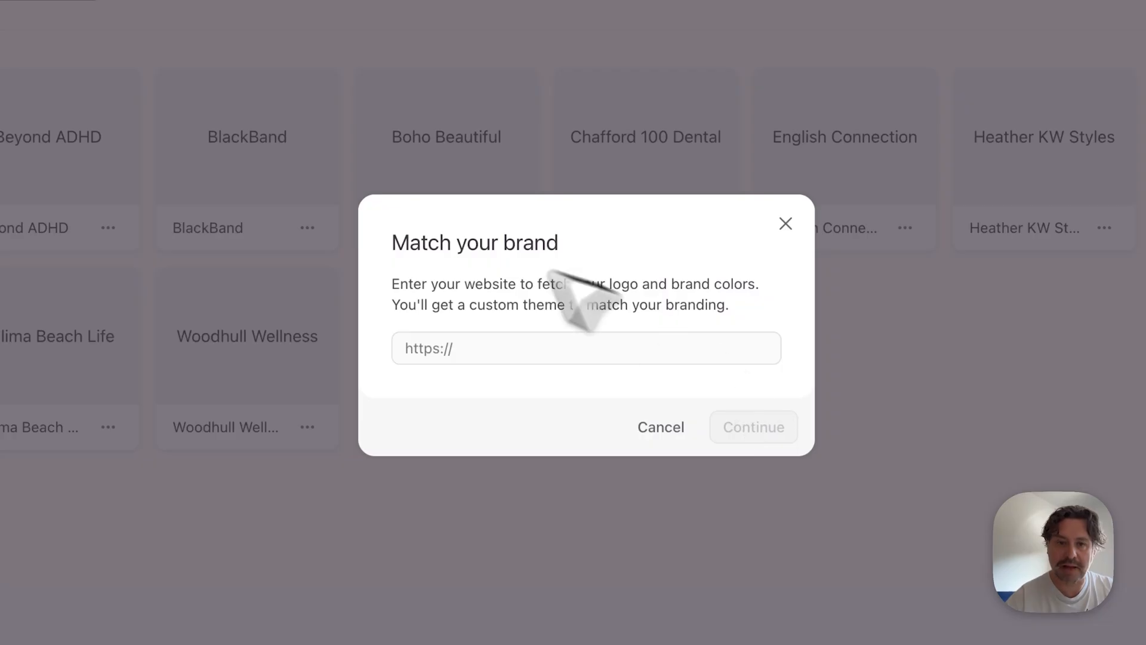
click(427, 346)
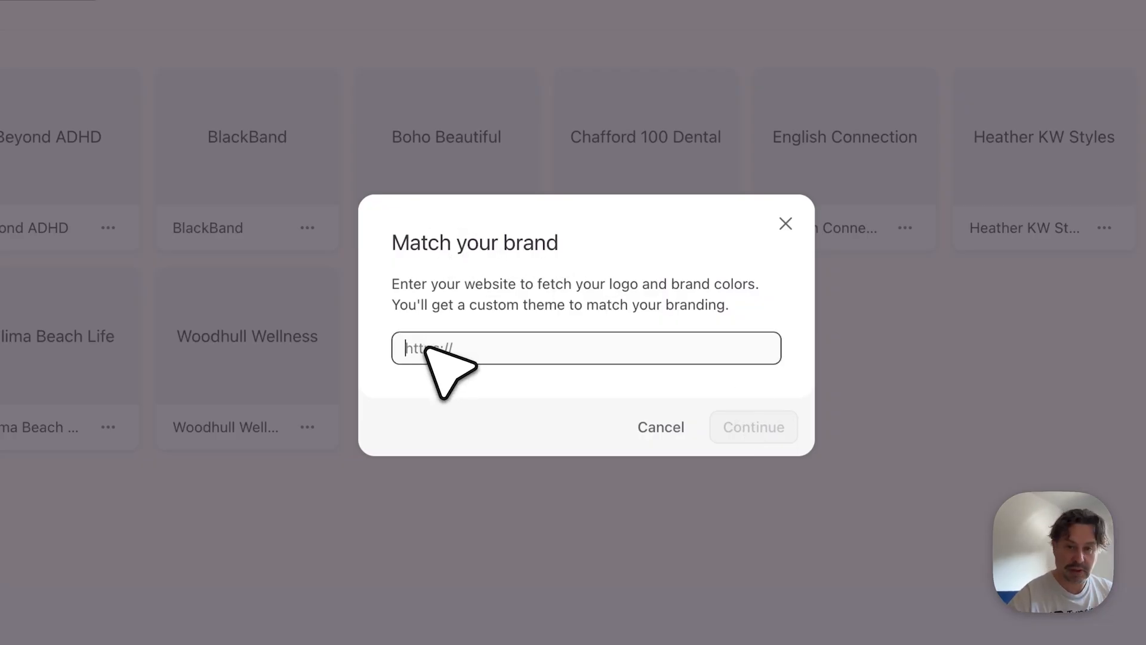
text(https://www.photographmyproduct.co.uk/)
click(755, 429)
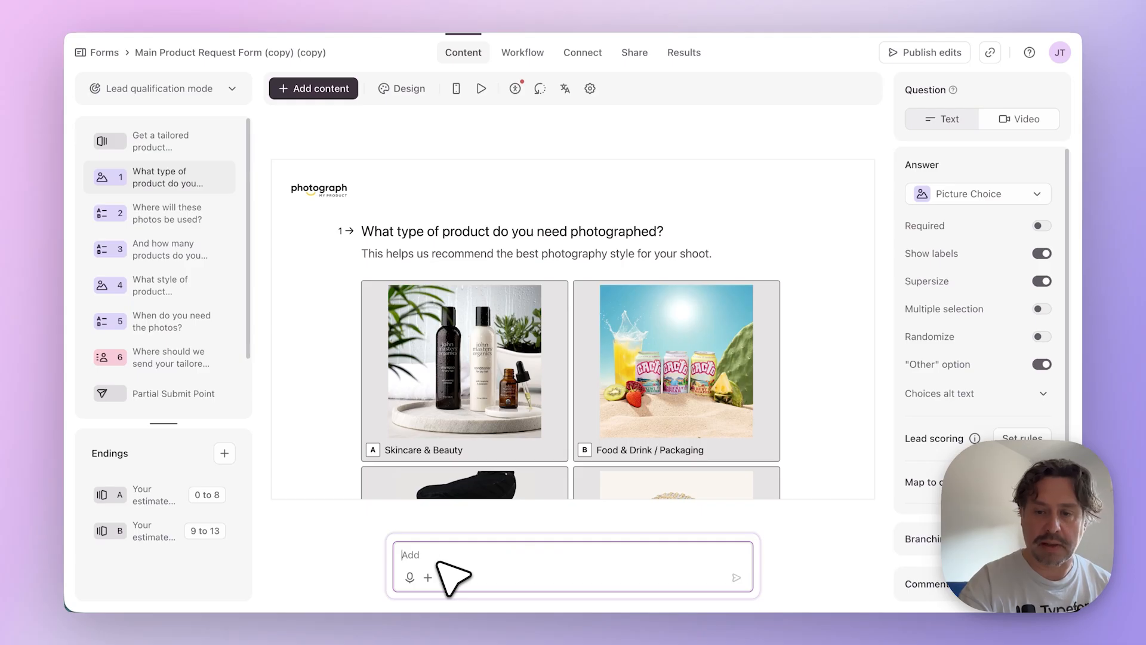
- Prompt the AI chat to create a friendly "Photograph My Product" lead generation form covering product type, quantity, image use, style, timeline and contact details
text(Create a lead generation form for a UK product photography service called "Photograph My Product". The form should qualify potential clients who want product photography for ecommerce, Amazon listings, or marketing campaigns. Ask questions that help understand the type of product, number of products, where the images will be used, photography style needed, timeline, and contact details. The form should feel friendly, professional, and quick to complete. Include helpful microcopy and aim to qualify warm leads so the business can prioritise serious enquiries.)
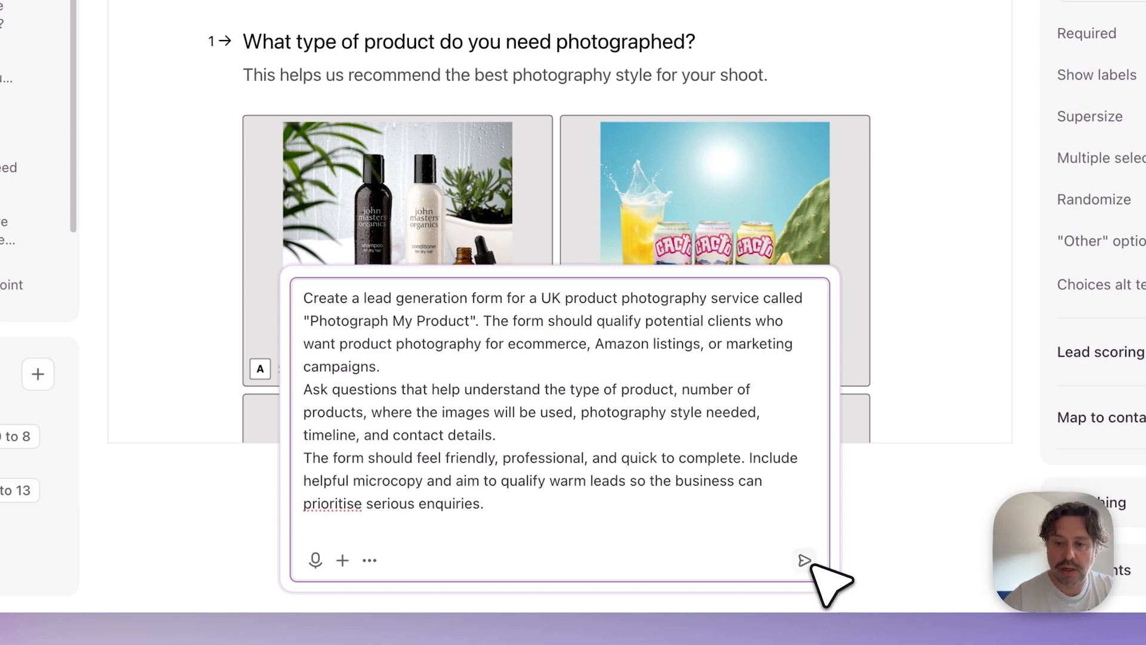
click(805, 561)
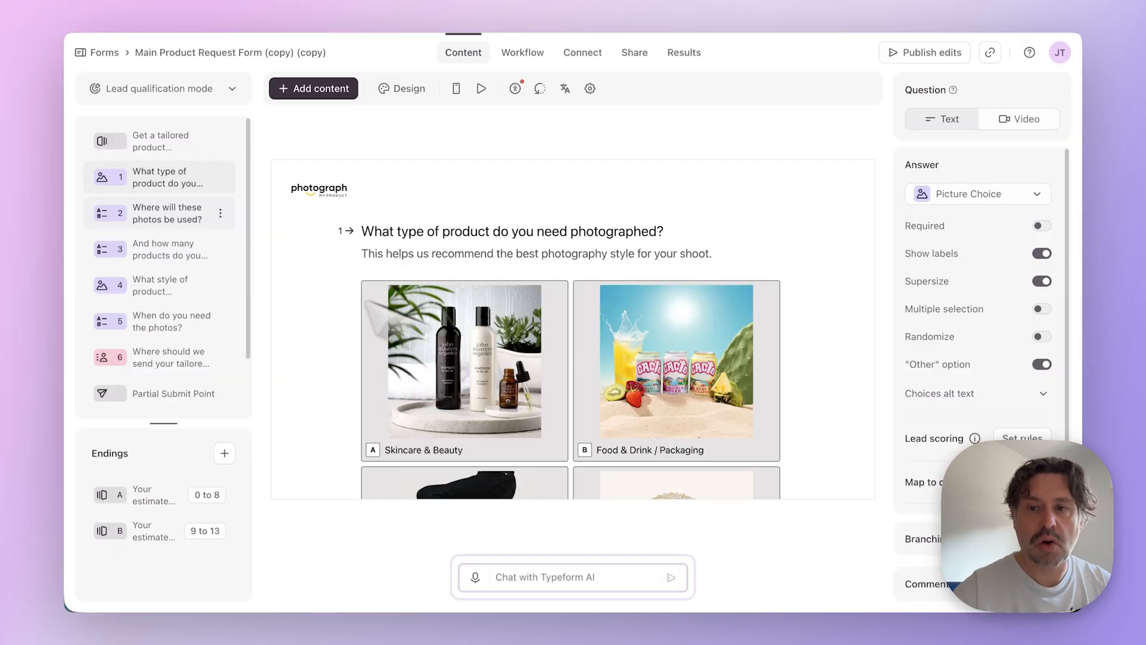
- Examine the new form's questions on photo usage, number of products and photography style, including all the picture choices
click(172, 216)
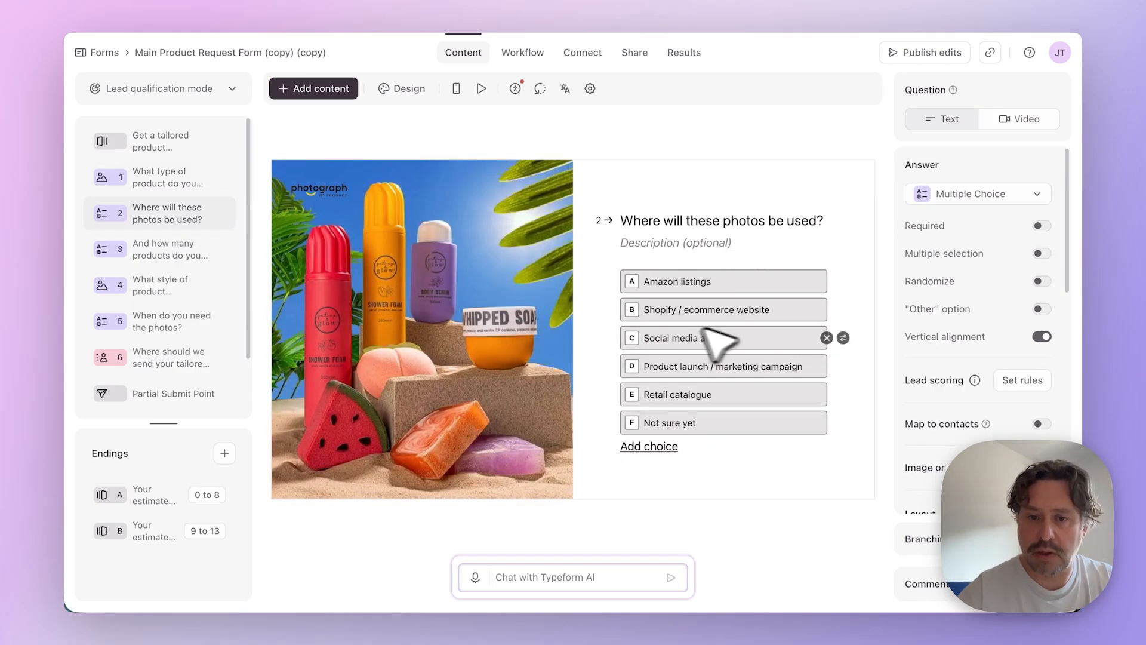
click(169, 254)
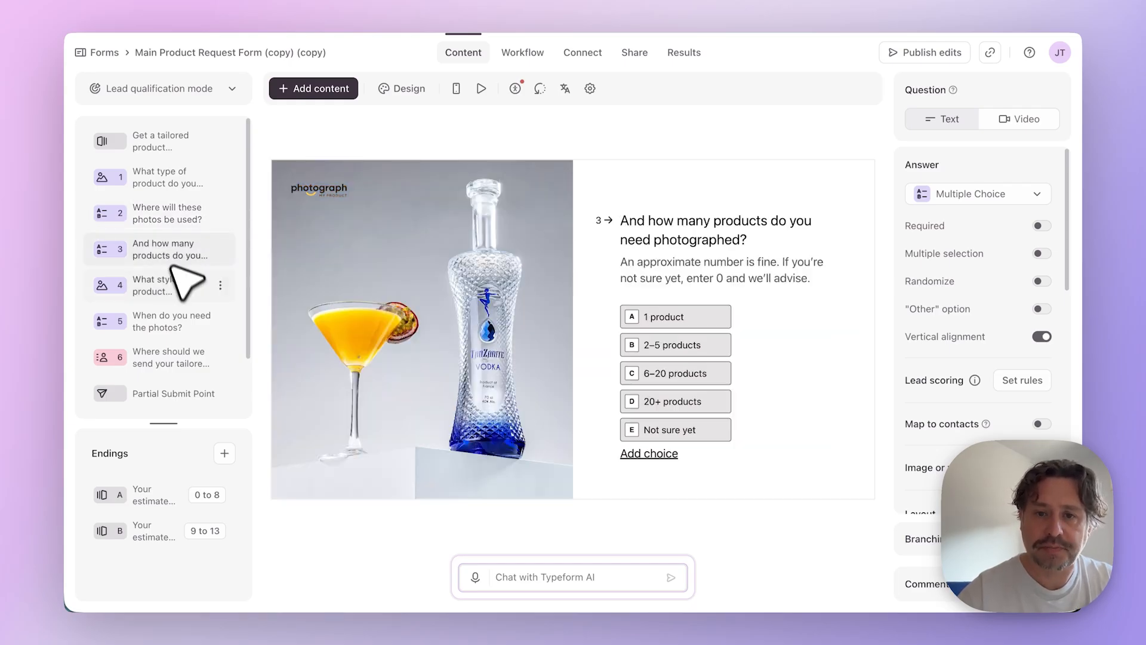
click(164, 288)
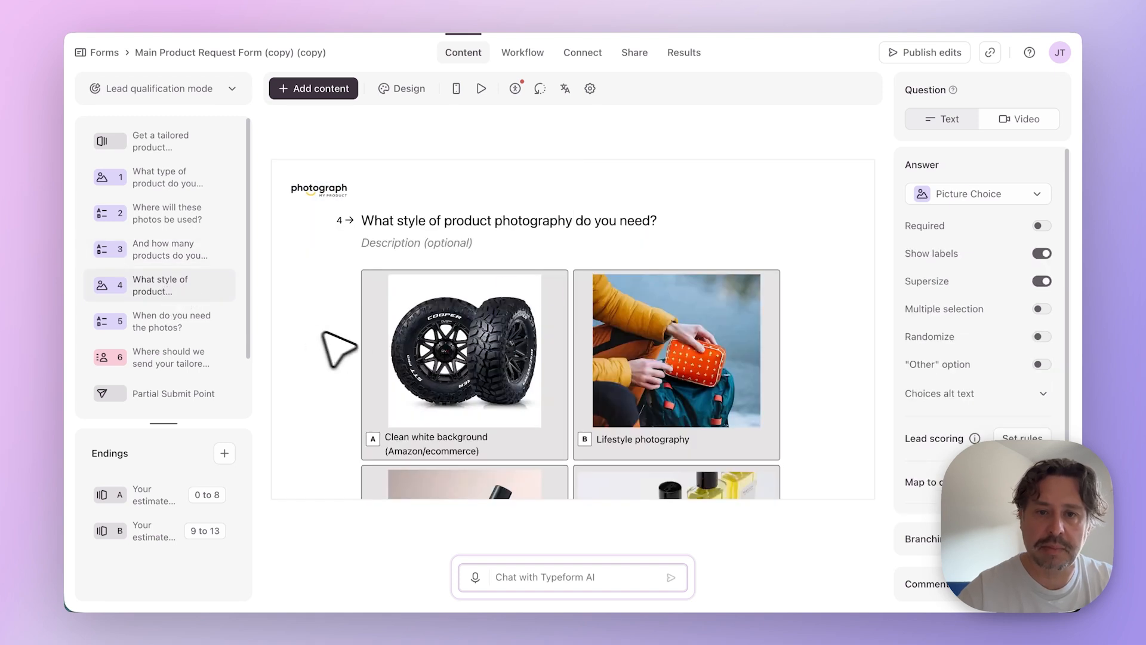
scroll(585, 315, down, 5)
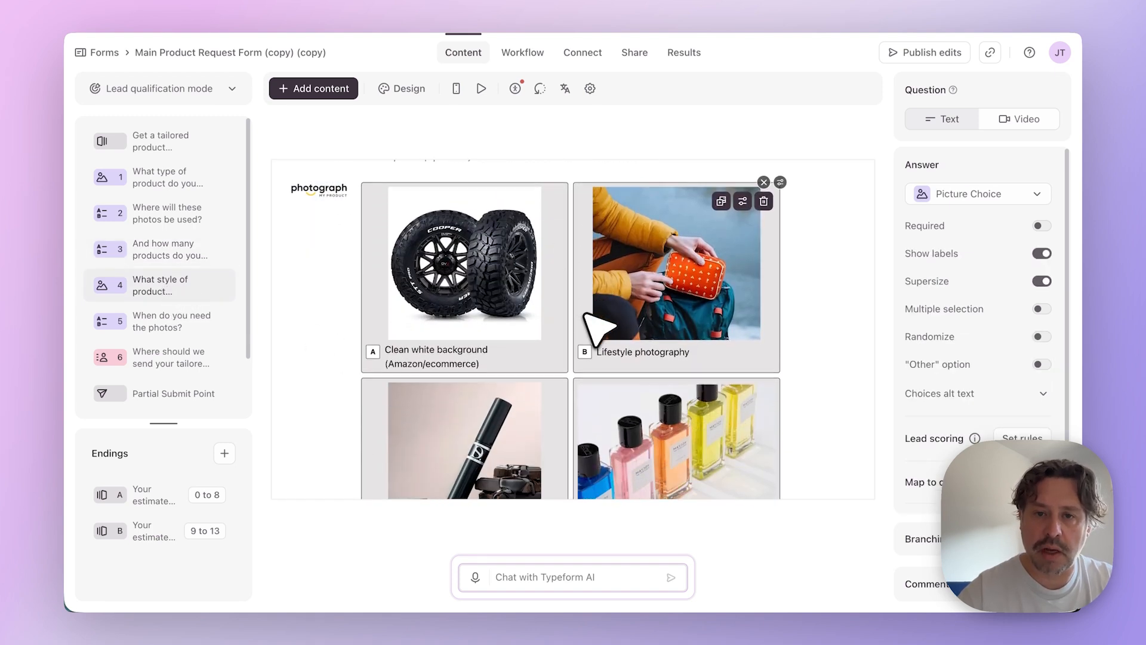
scroll(594, 322, up, 3)
scroll(594, 322, down, 5)
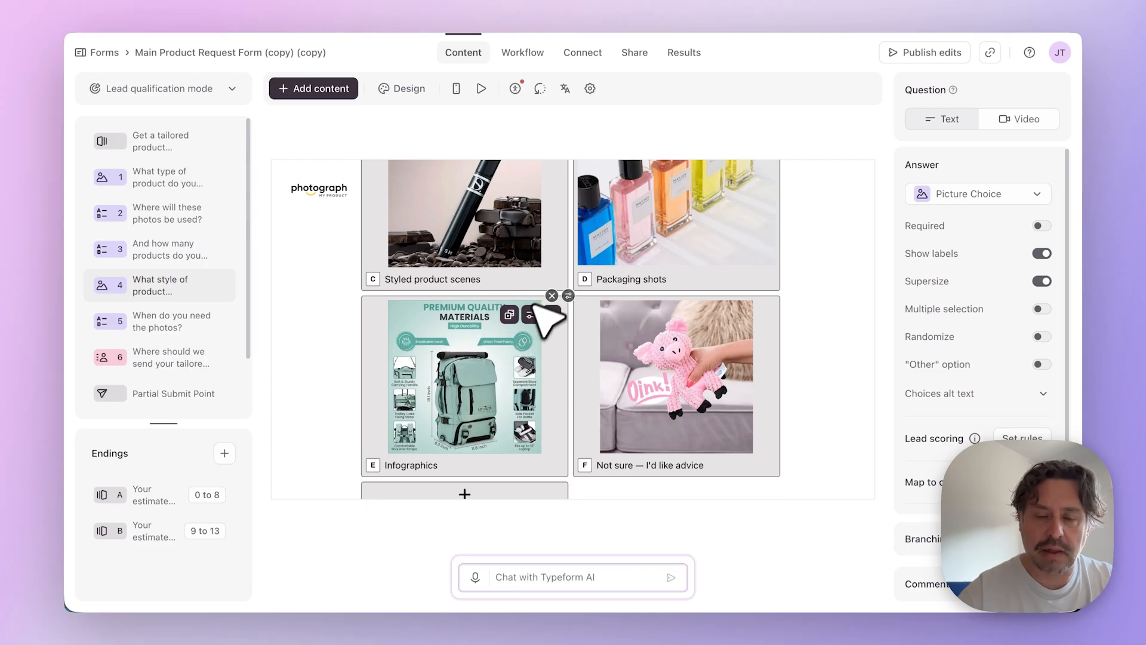
scroll(635, 380, up, 1)
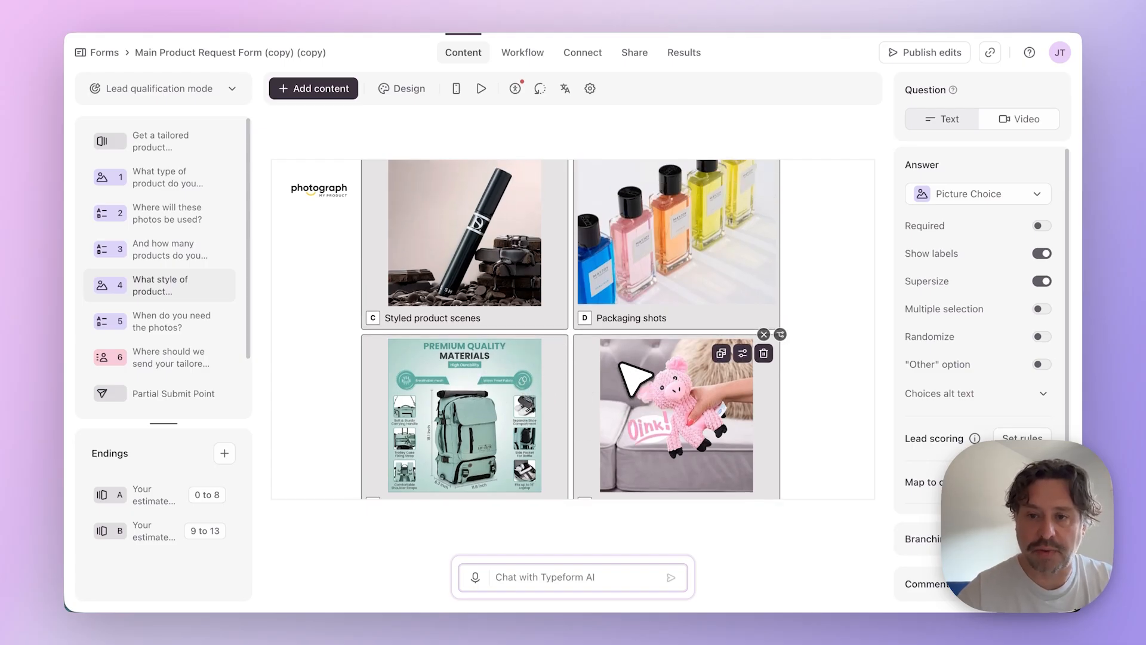
scroll(621, 364, up, 4)
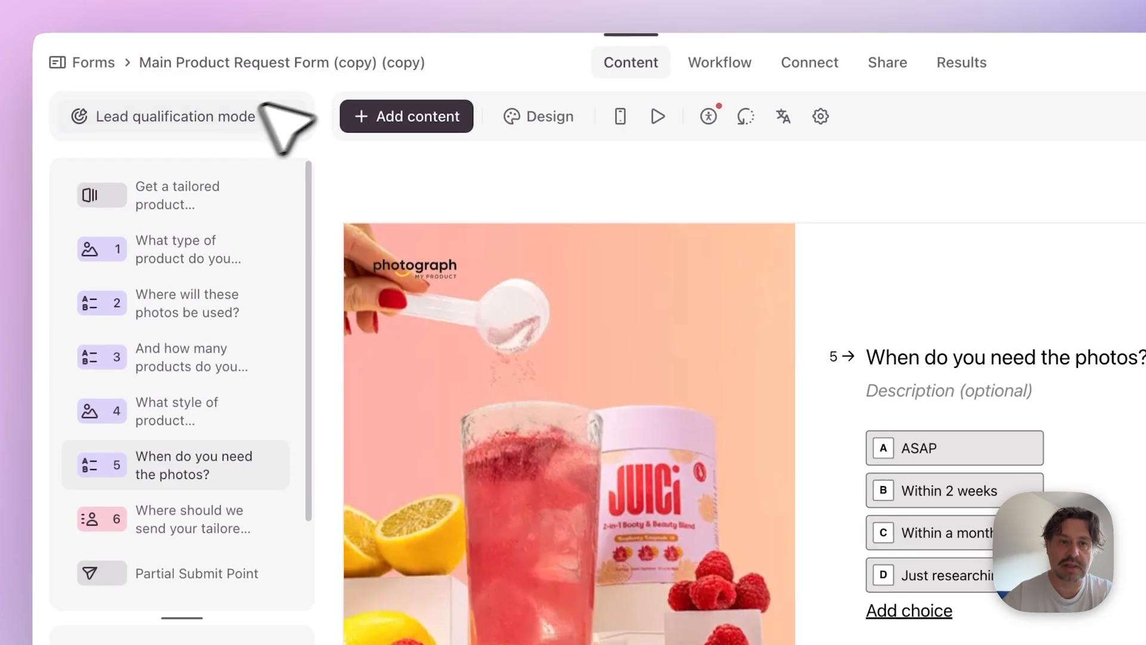
- Choose Lead qualification mode for the Main Product Request Form
click(194, 87)
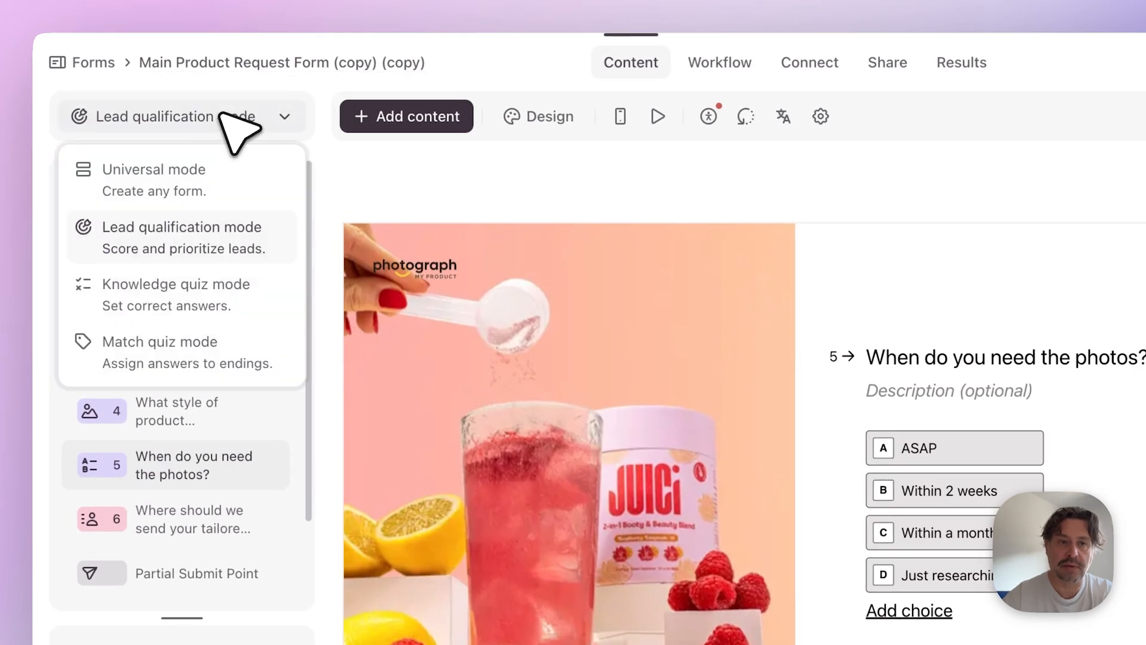
click(219, 228)
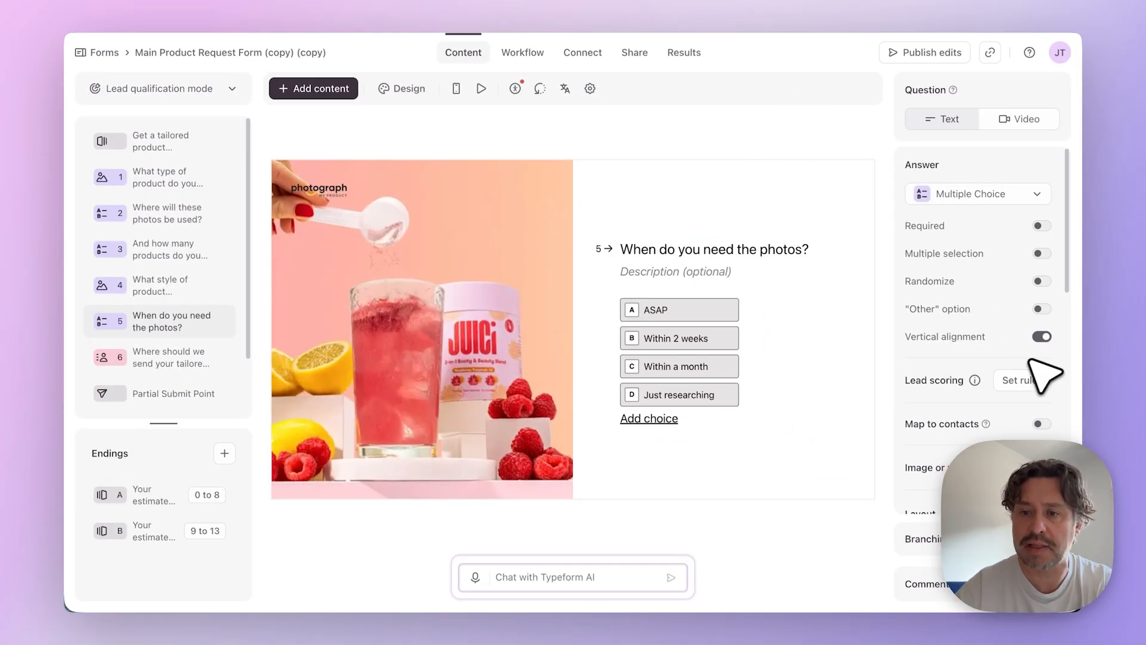
- Open the lead scoring rules from the photography style question and review the points assigned to the answers
click(173, 289)
click(1023, 430)
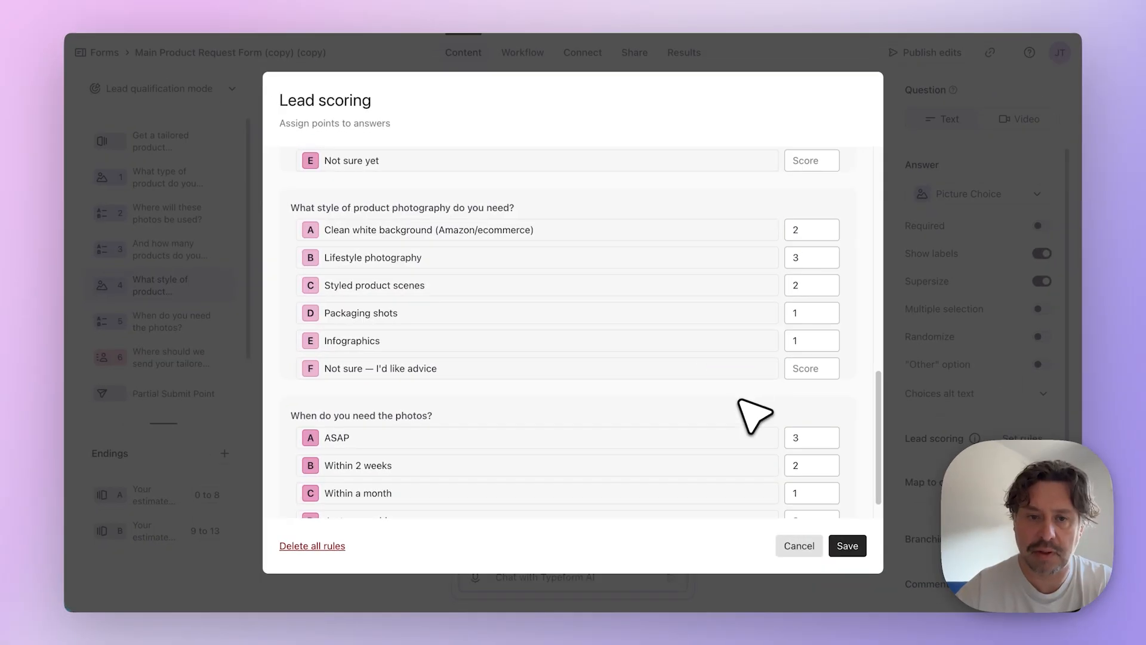
scroll(755, 415, up, 2)
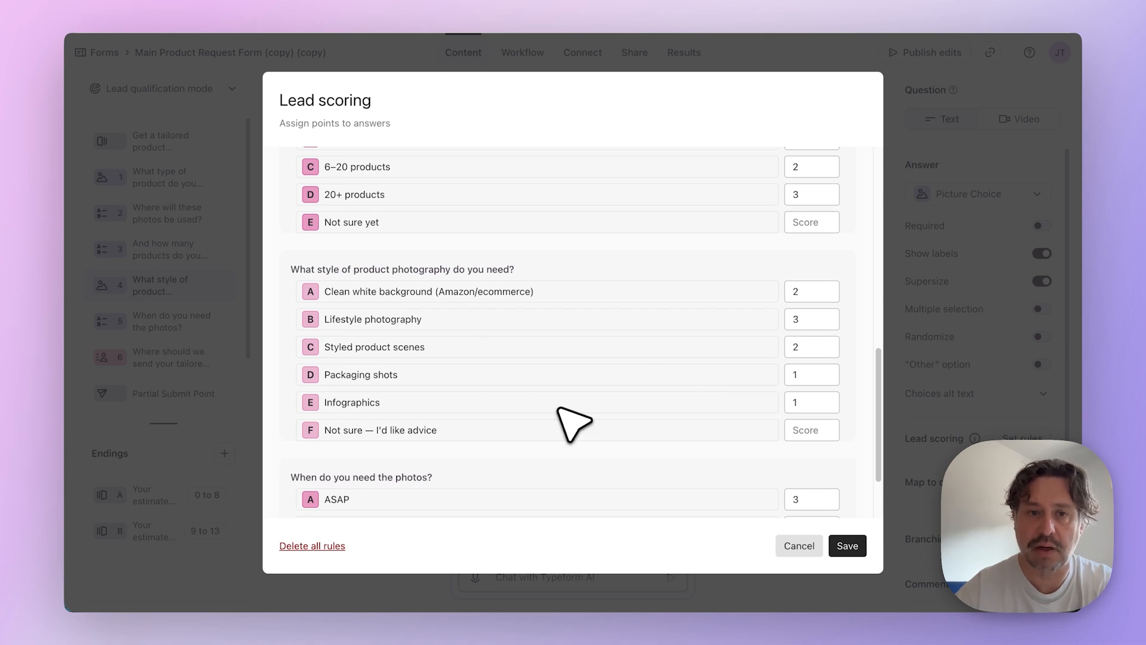
scroll(558, 408, up, 2)
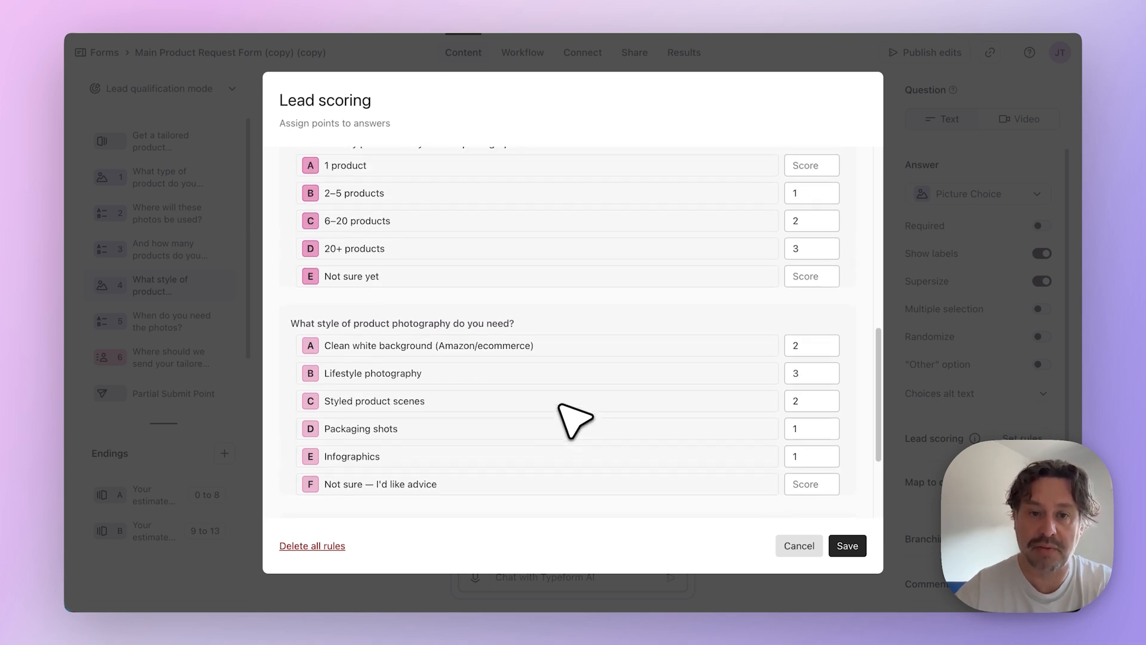
scroll(561, 407, up, 10)
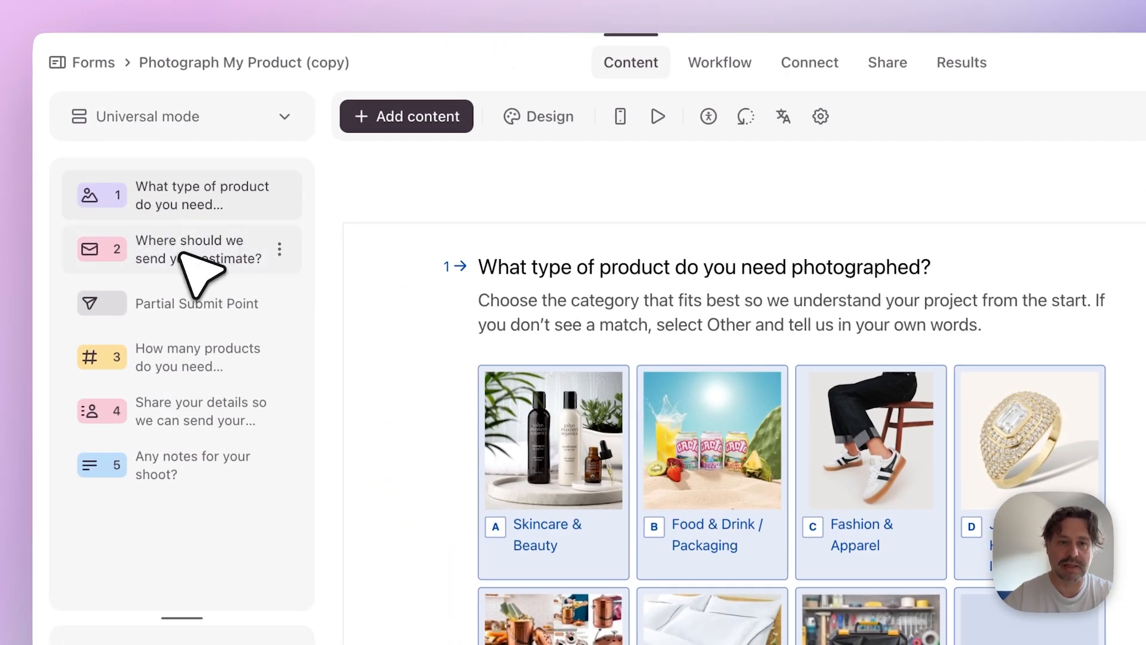
- Look at the estimate email and product type questions in the original Photograph My Product (copy) form for comparison
click(185, 254)
click(179, 194)
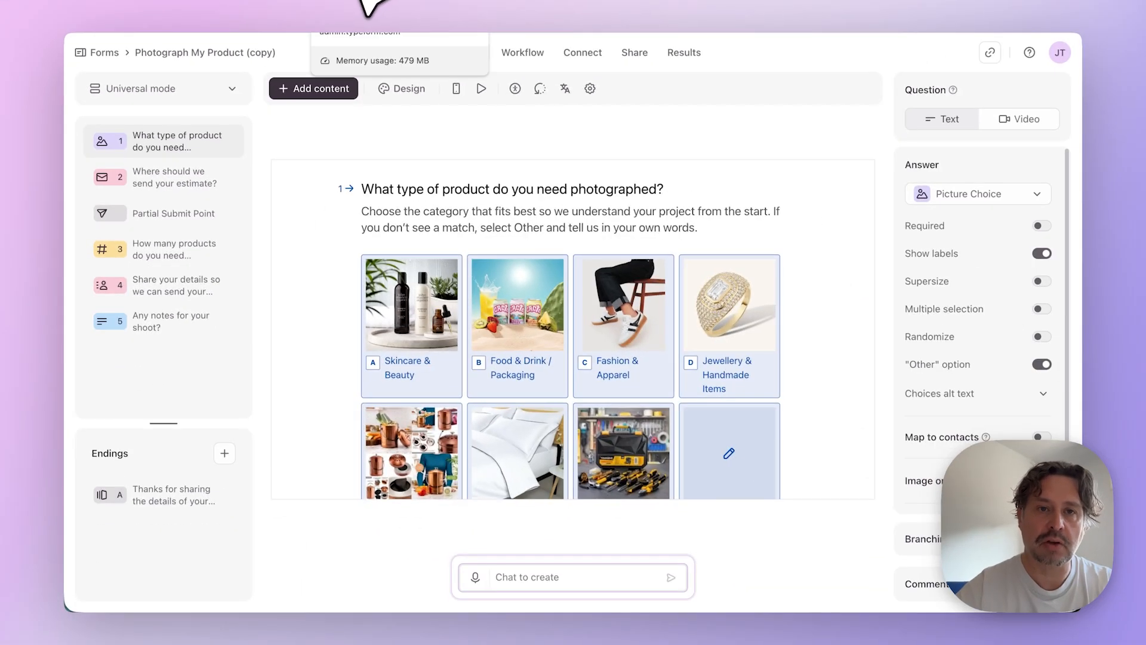
- Go back to the Main Product Request Form and step through its questions from product type to when the photos are needed
click(366, 5)
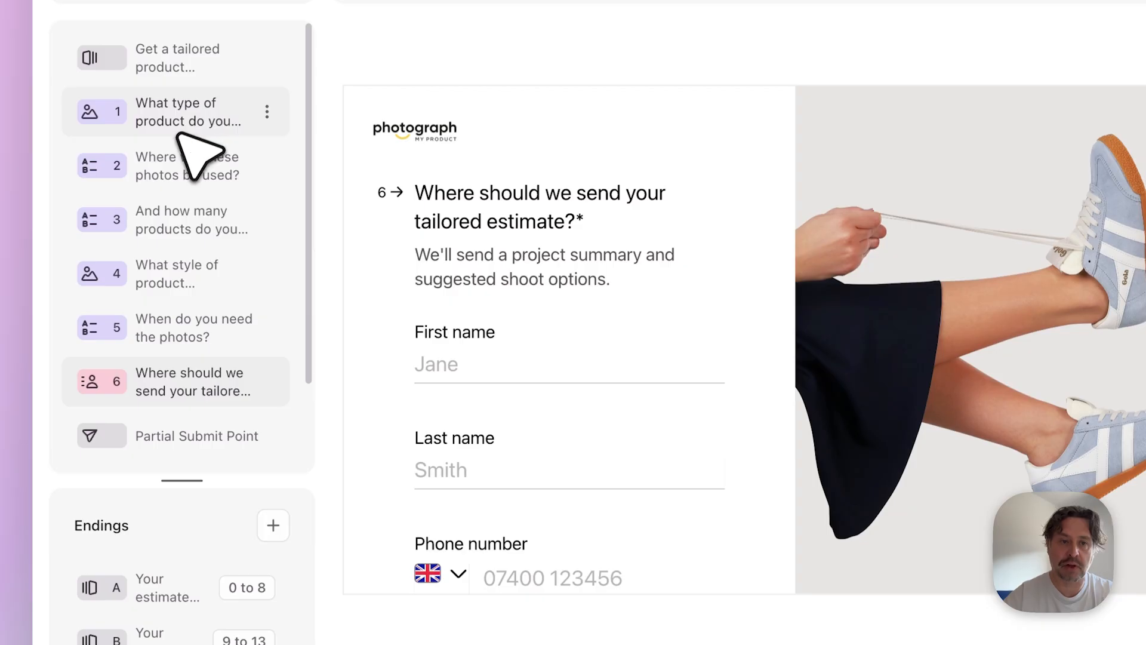
click(179, 132)
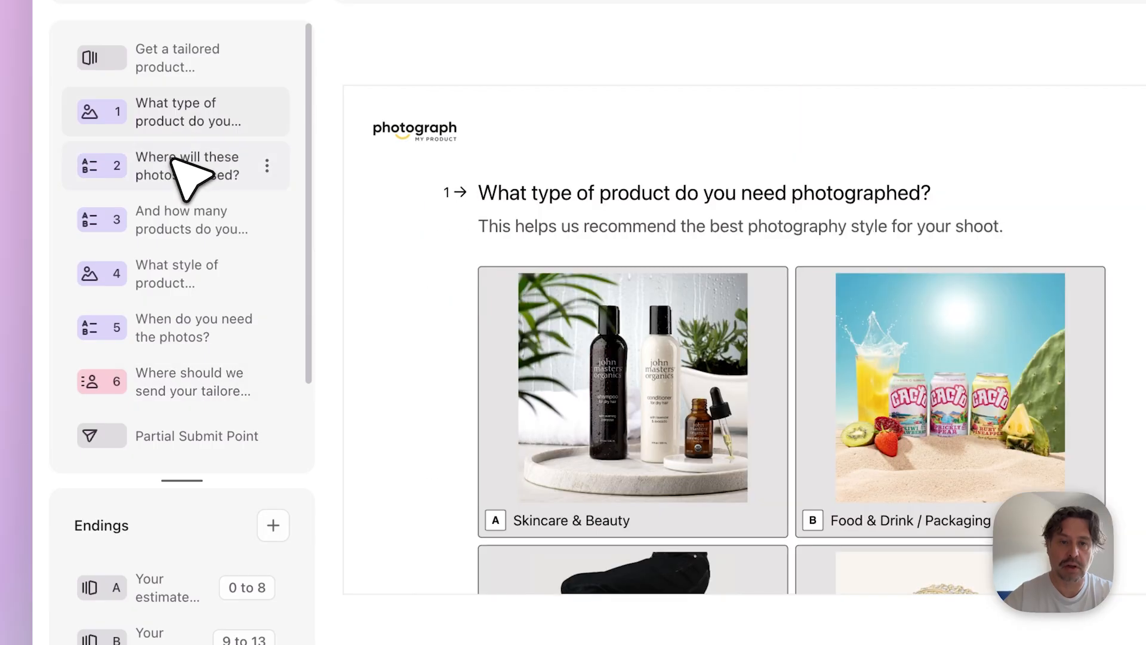
click(197, 170)
click(182, 218)
click(188, 292)
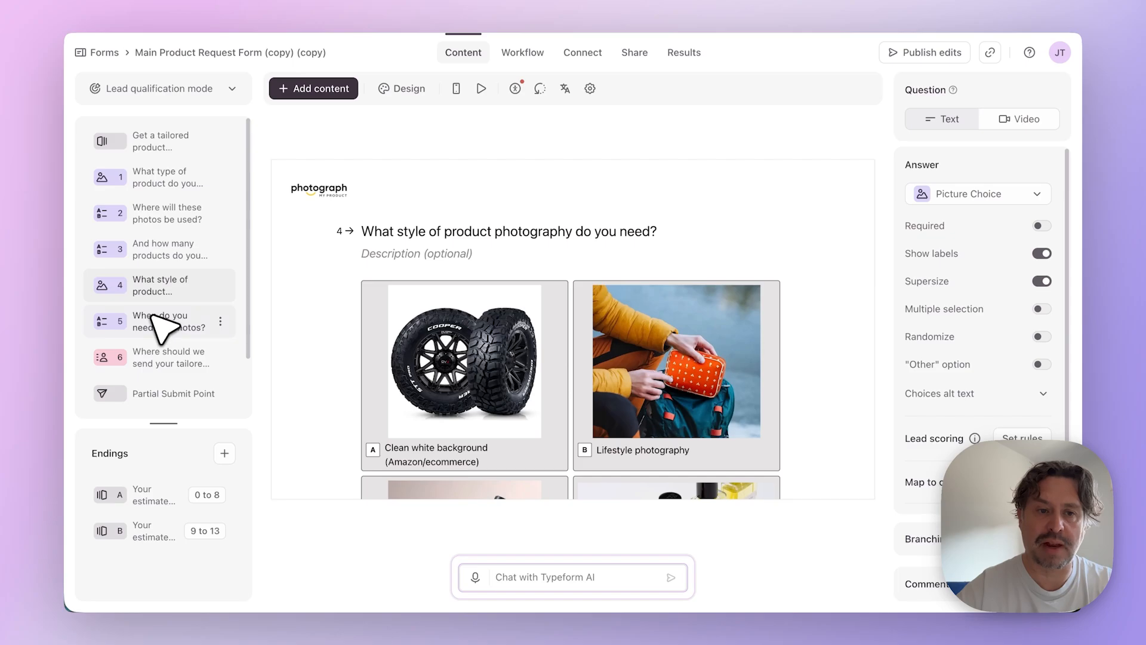
click(152, 317)
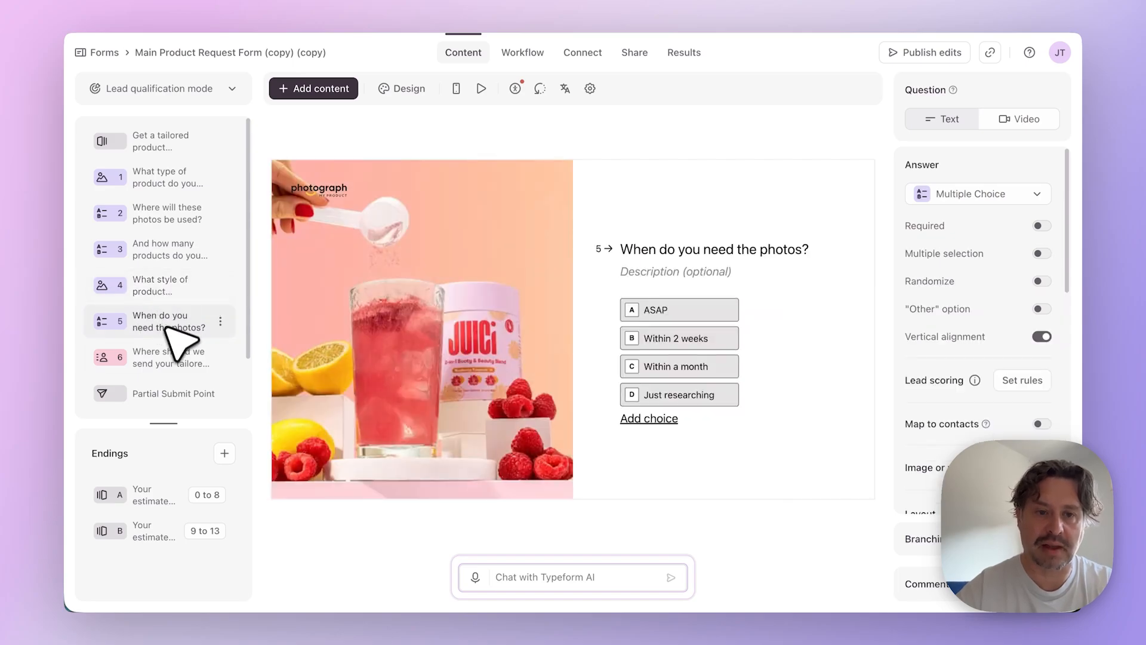
- Examine the contact info question that asks where to send the tailored estimate, including all its fields
click(173, 358)
scroll(446, 399, down, 3)
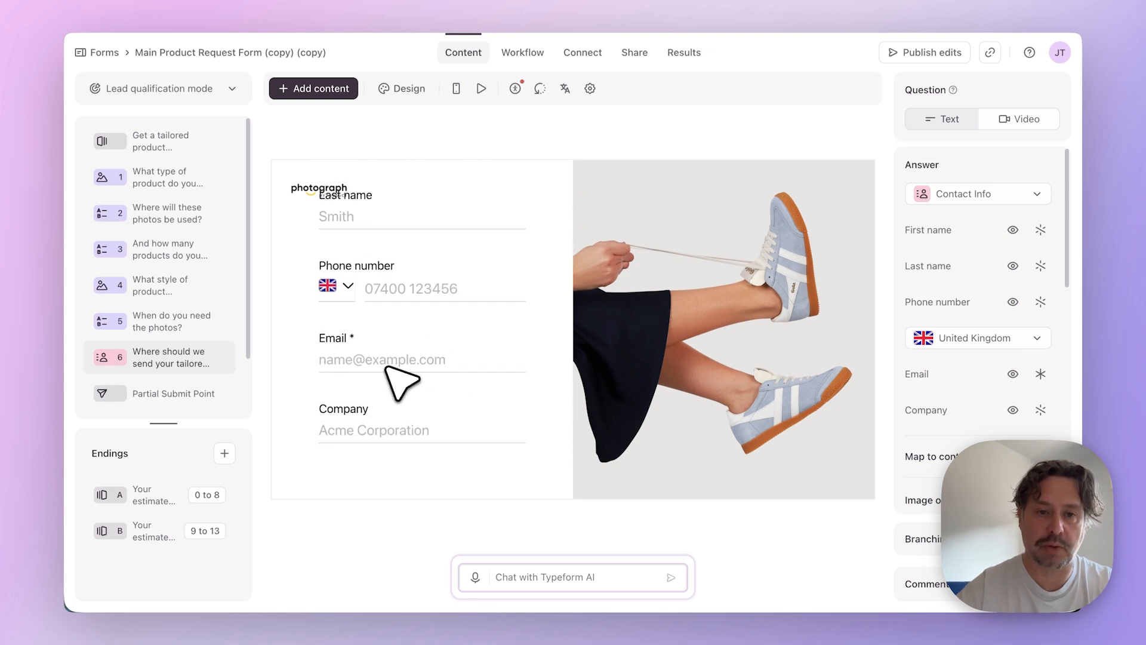
scroll(399, 367, up, 3)
scroll(409, 369, down, 3)
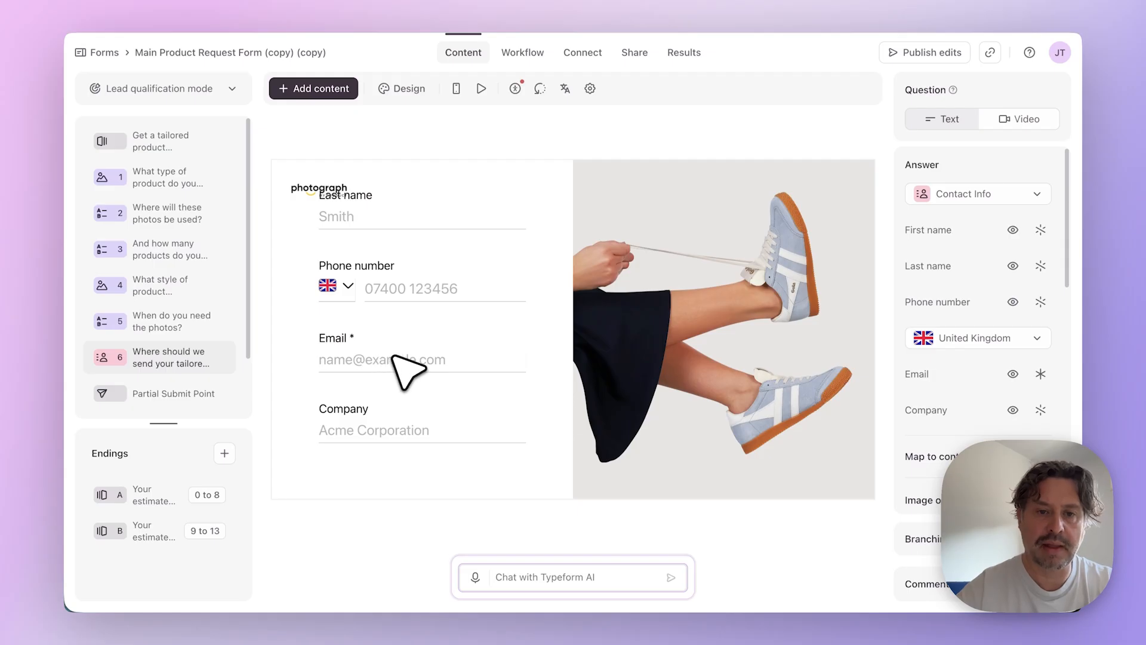
scroll(402, 366, up, 3)
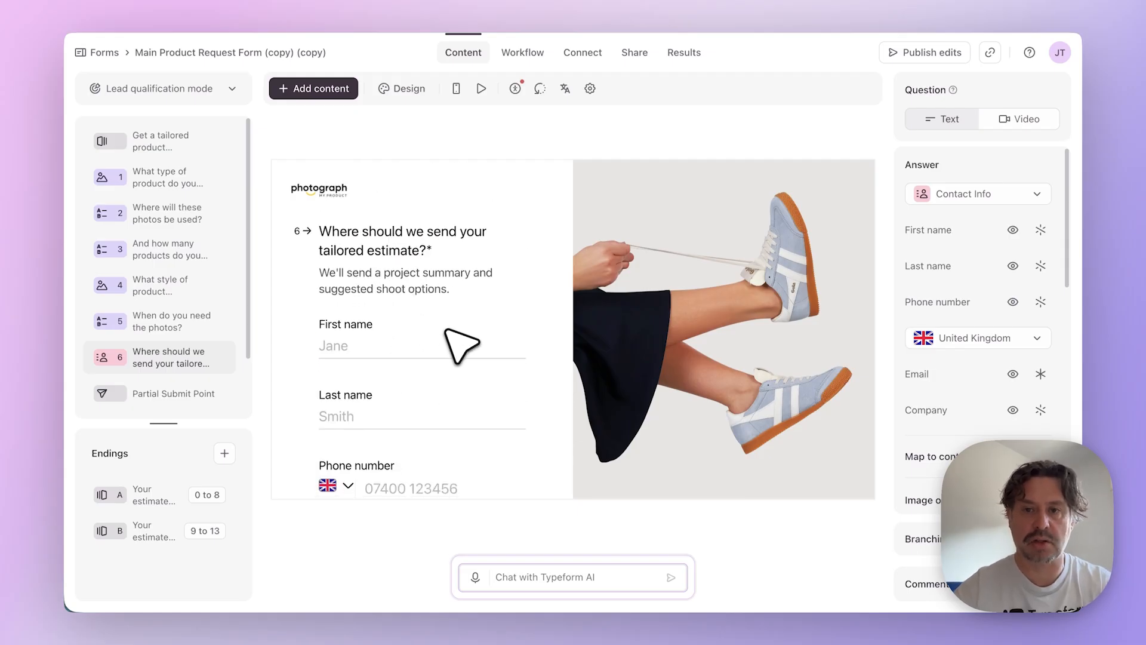
- Review the phone, email and company fields of the contact info question, and check the shoot notes question in the original form for comparison
scroll(396, 384, down, 3)
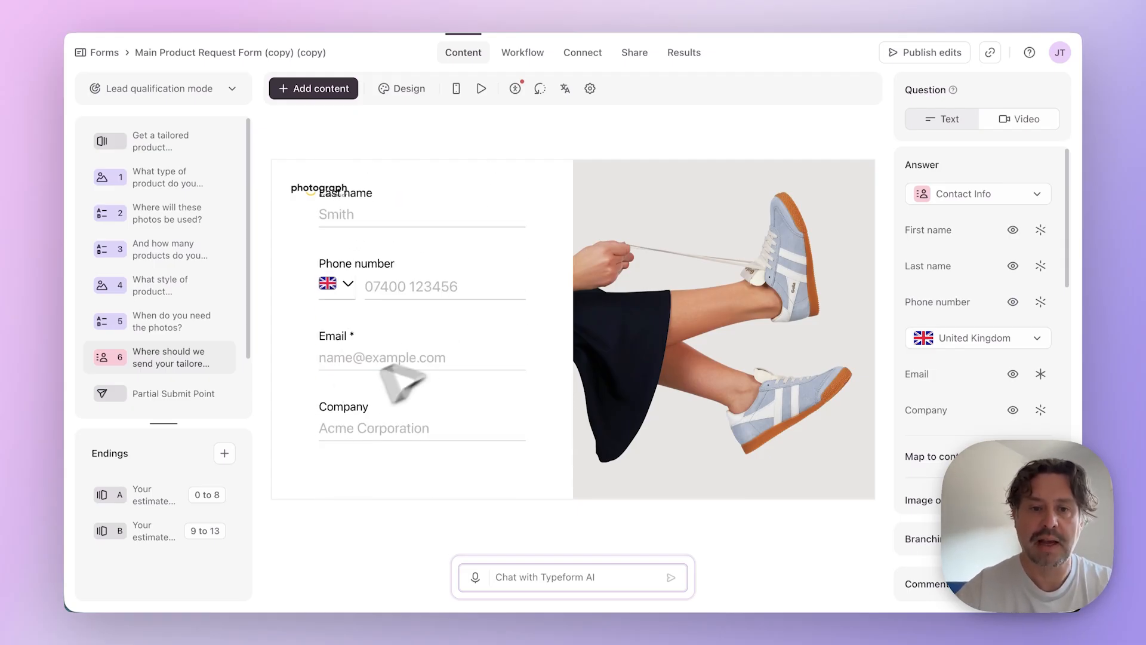
scroll(217, 334, down, 2)
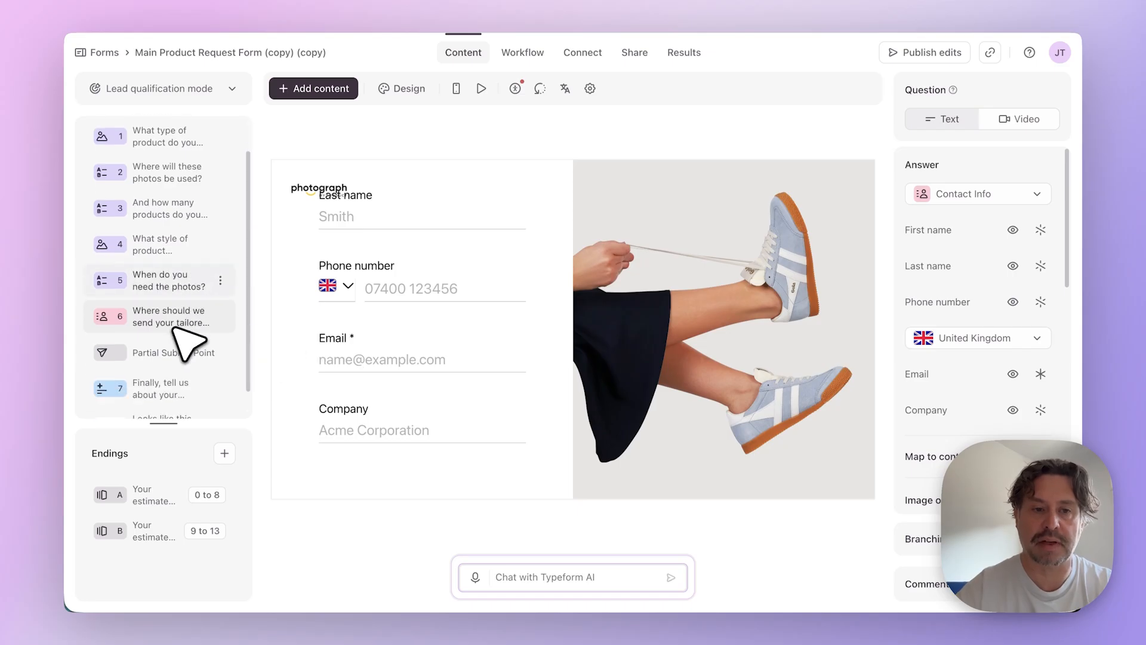
click(176, 337)
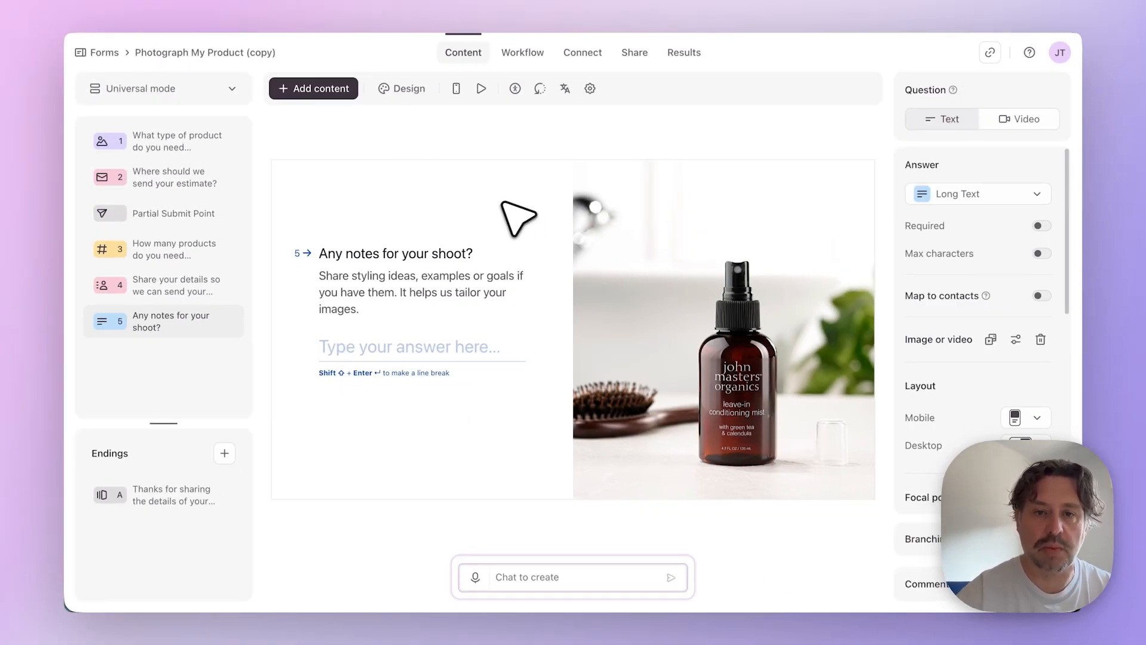
click(343, 3)
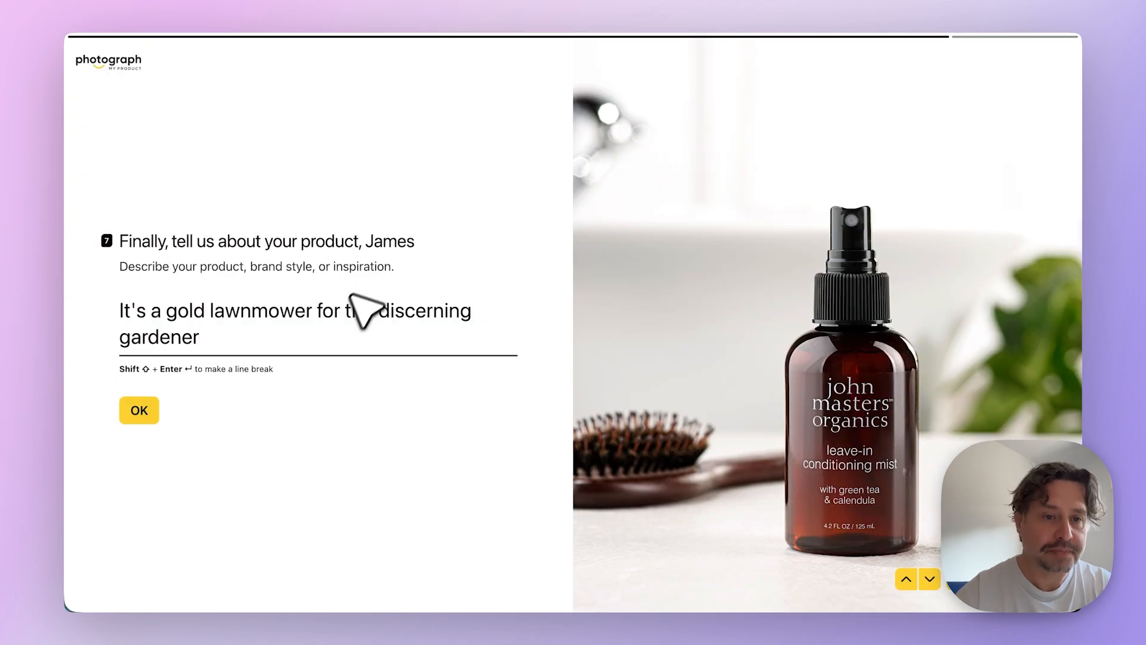
- Confirm the gold lawnmower description in the live form and answer the follow-up question about its unique features with "It can fly"
click(153, 416)
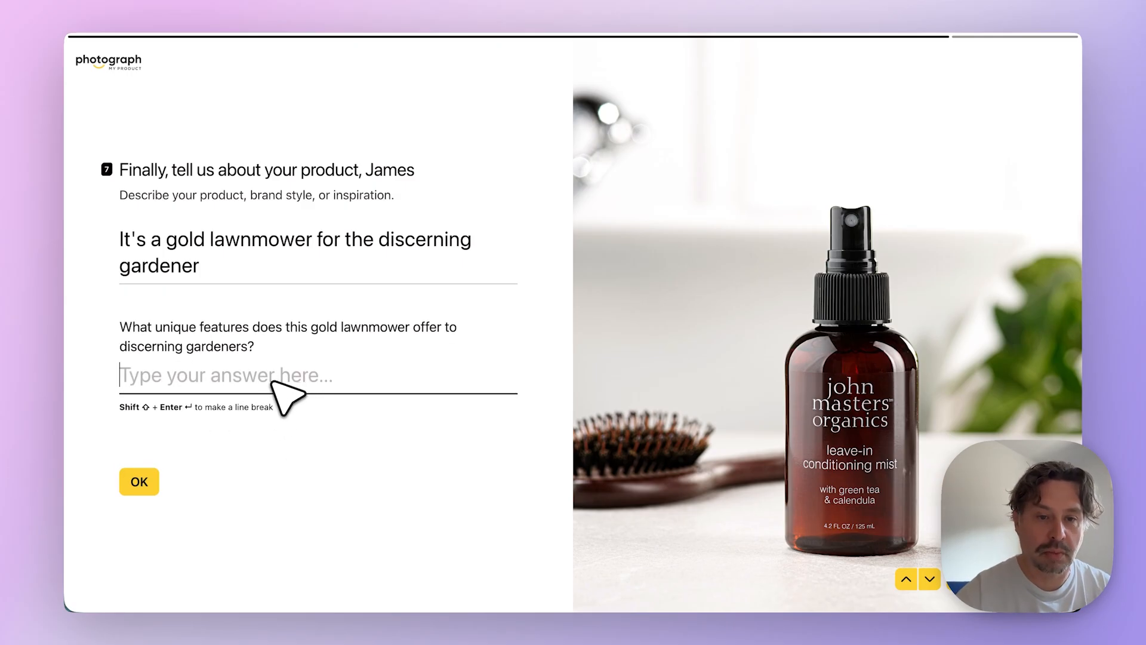
text(I)
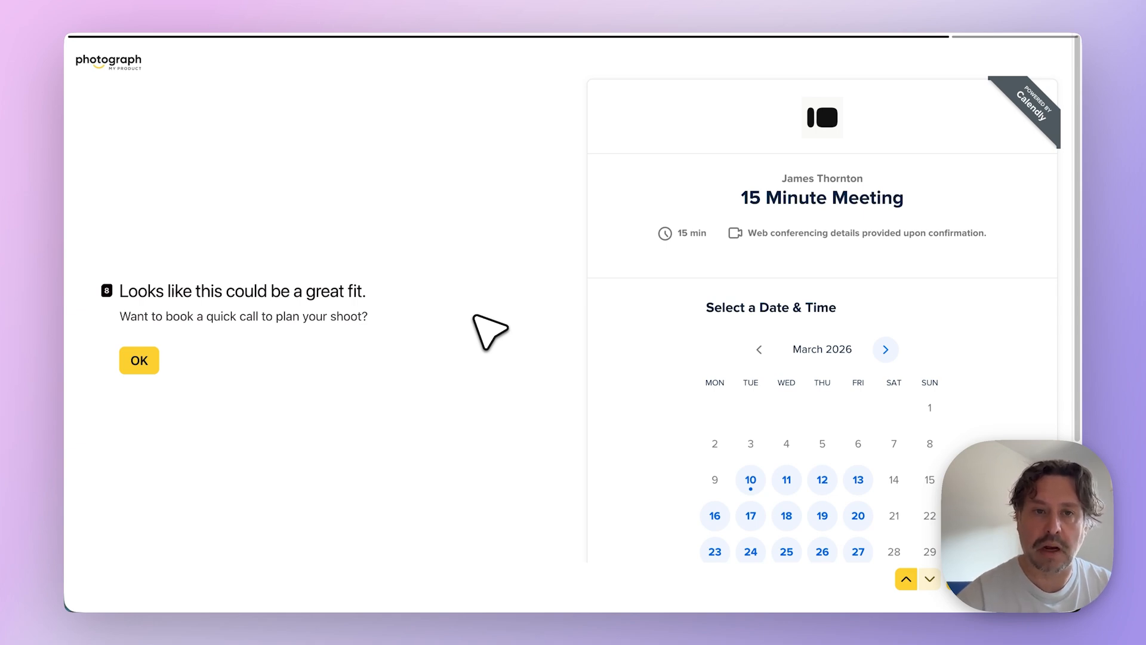
- Inspect the final product description question in the form's workflow, and review the endings for scores 0 to 8 and 9 to 13
click(331, 2)
click(524, 54)
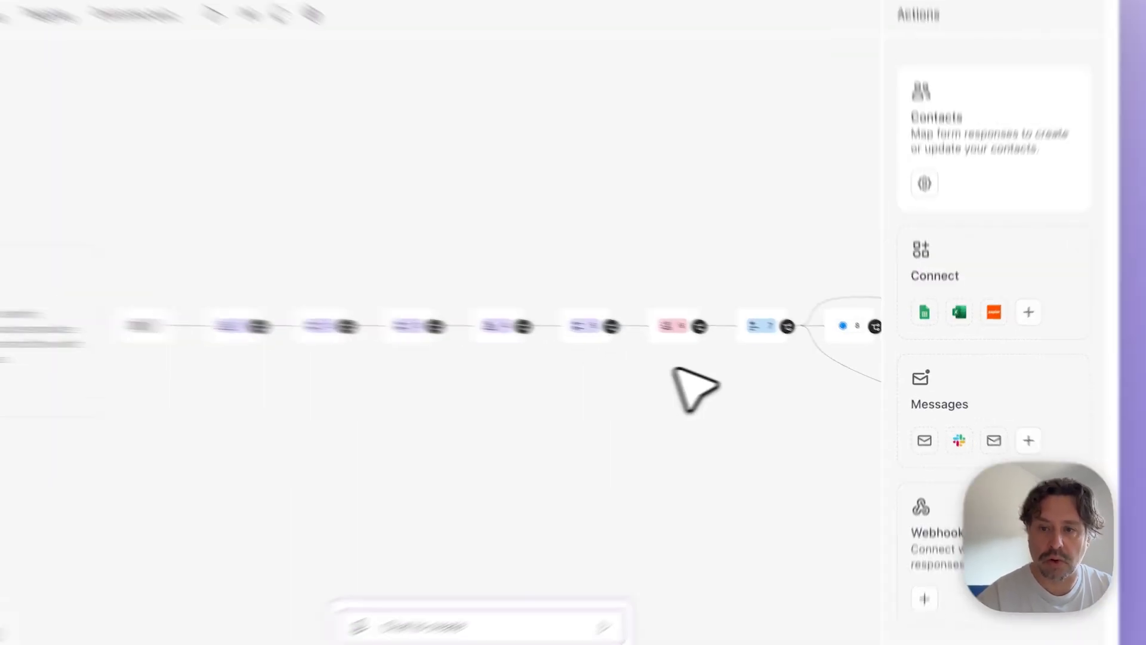
click(757, 326)
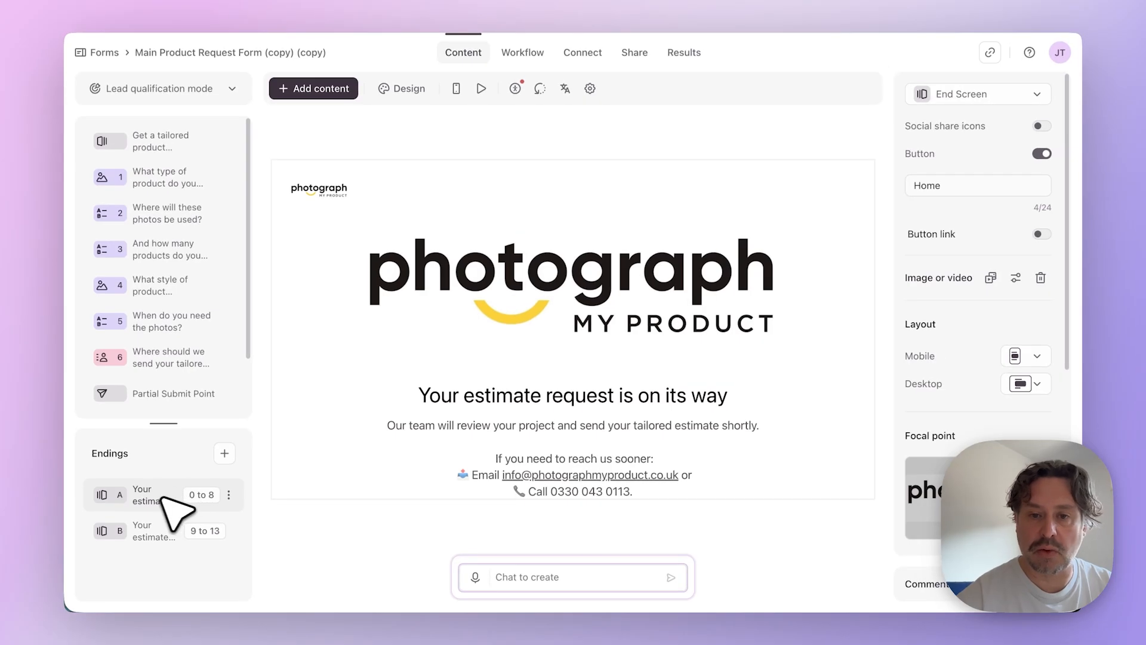
scroll(477, 423, down, 3)
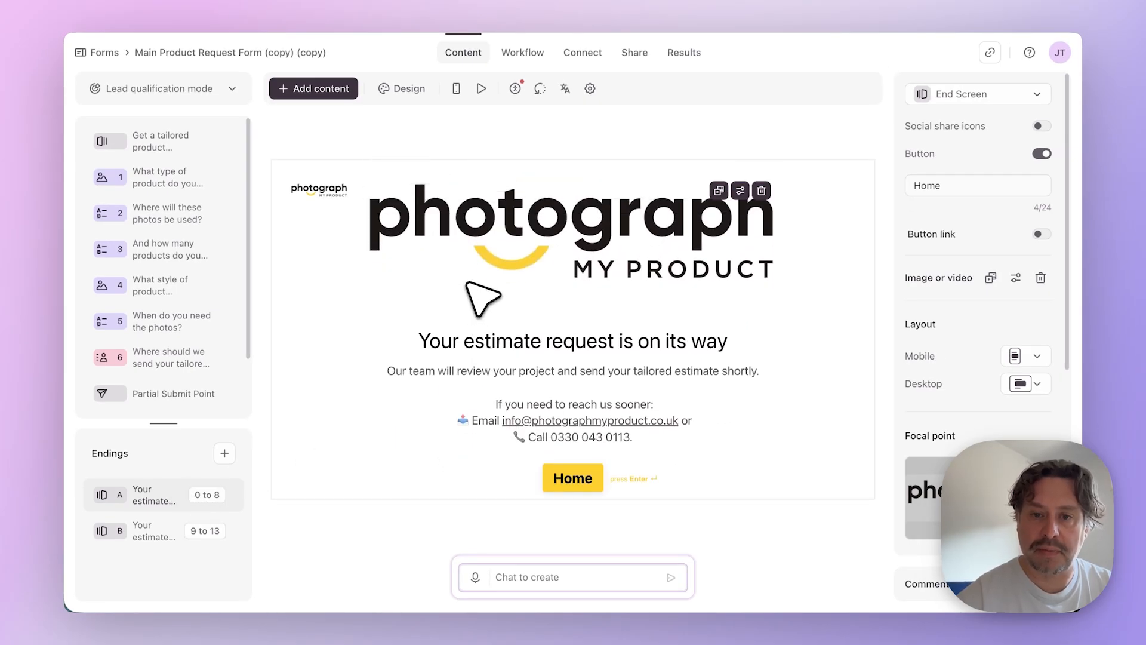
click(154, 530)
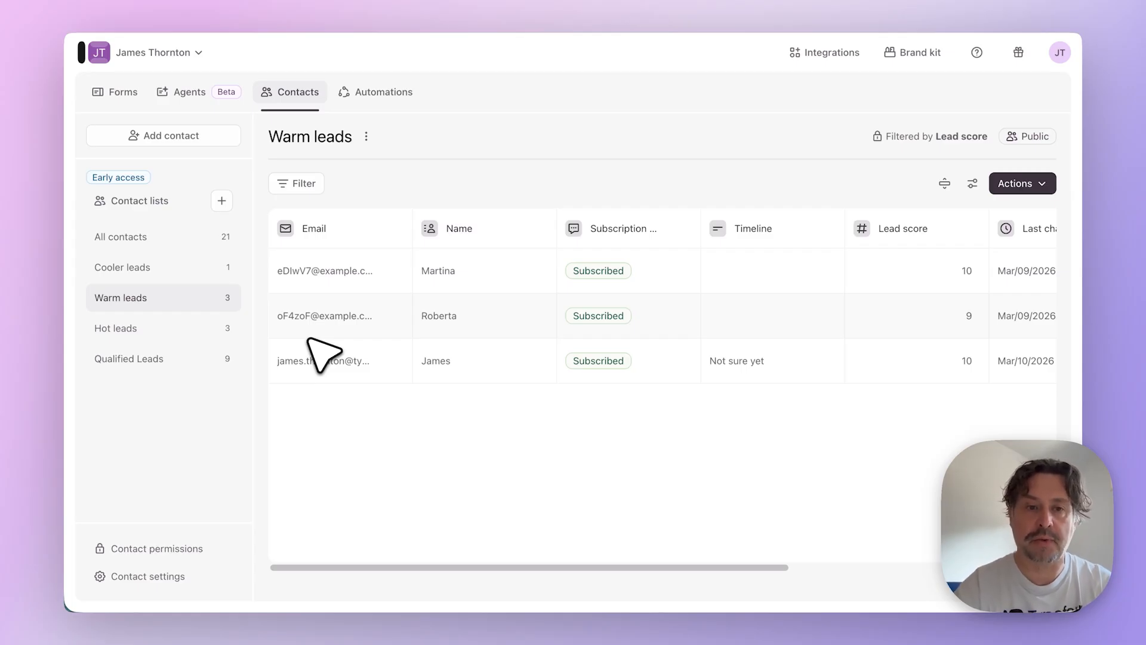
- View the Cooler leads and Warm leads contact lists, and open the Warm leads list for editing to review its lead score filters
click(179, 267)
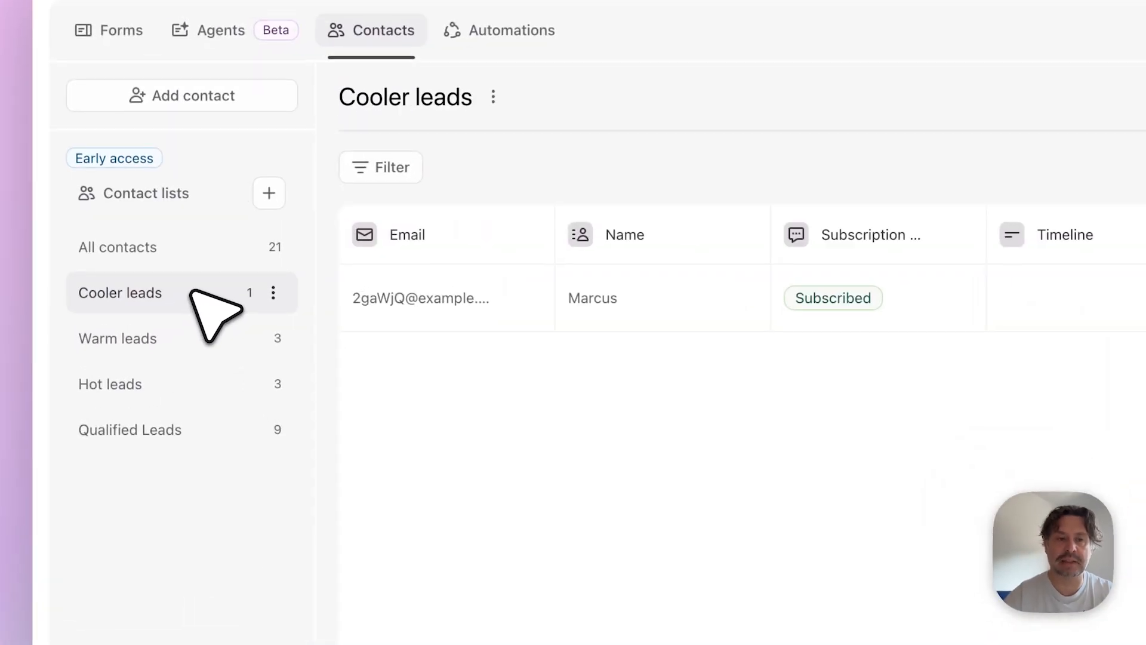
click(204, 335)
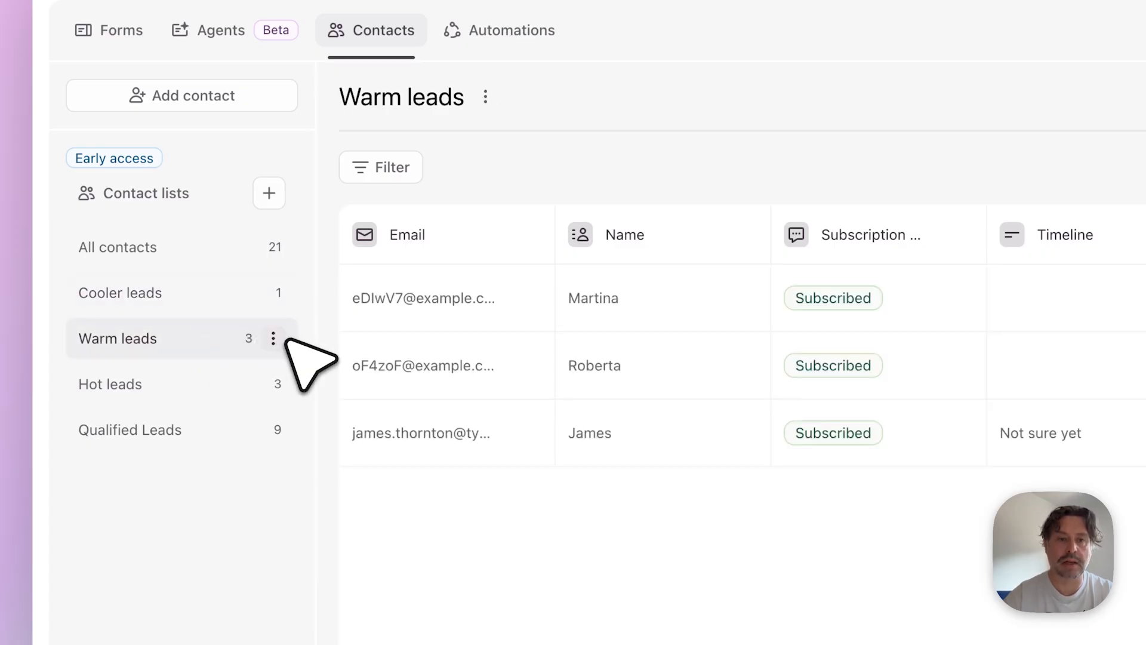
click(274, 338)
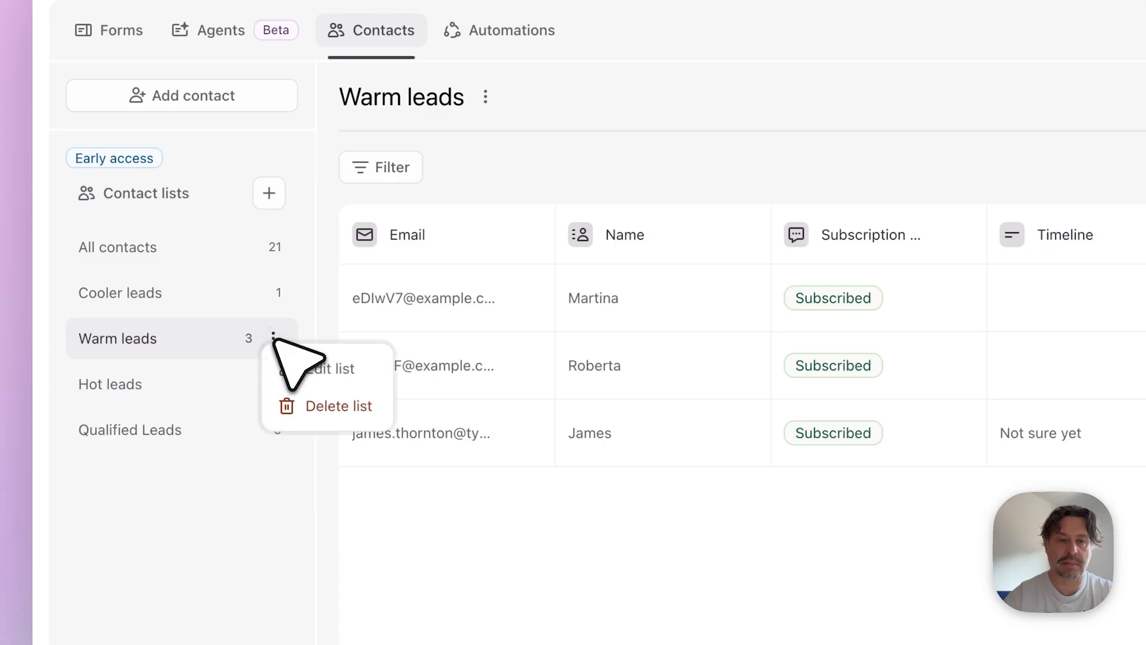
click(313, 369)
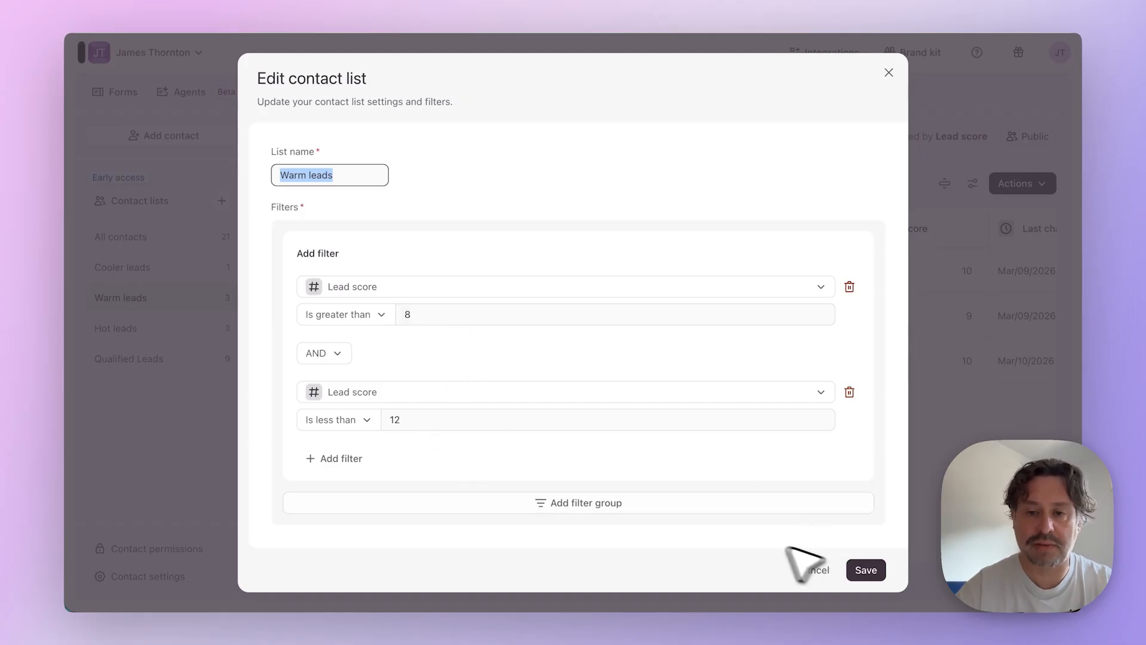
- Try adding a second filter group to the Warm leads list and look through the available filter properties
click(698, 504)
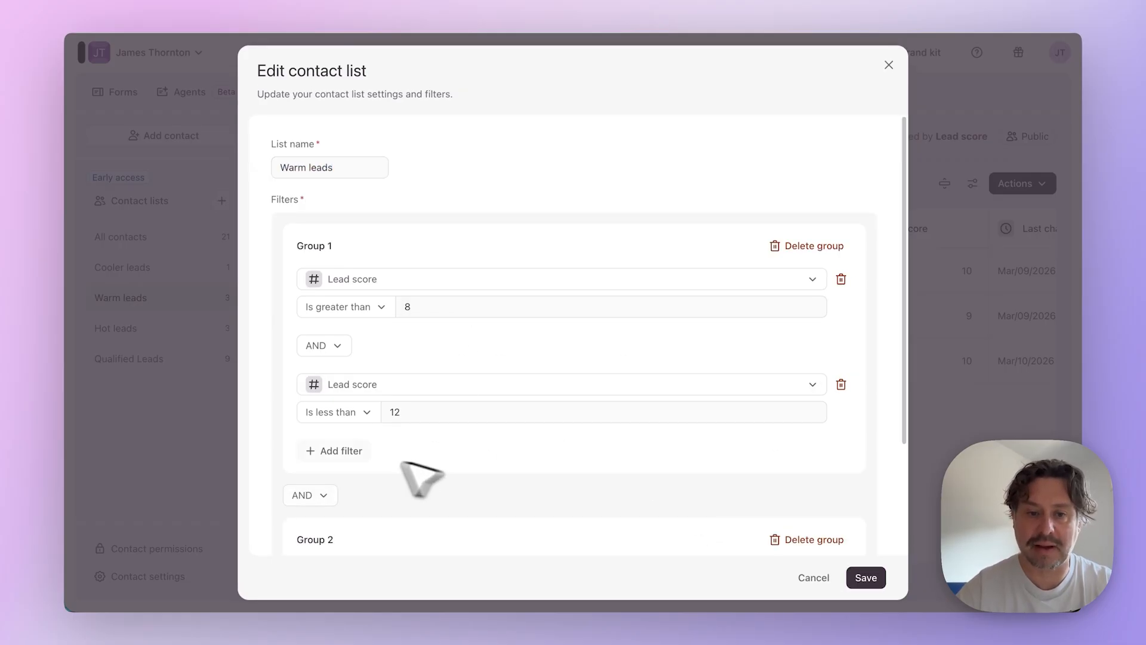
scroll(421, 478, down, 3)
click(358, 422)
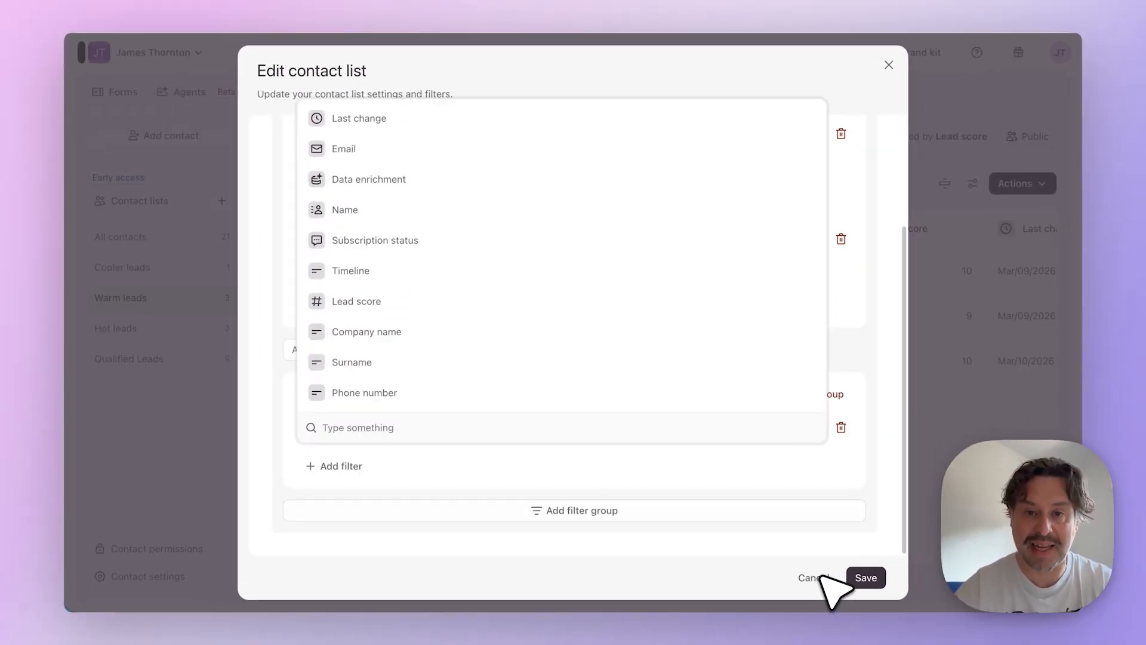
click(823, 575)
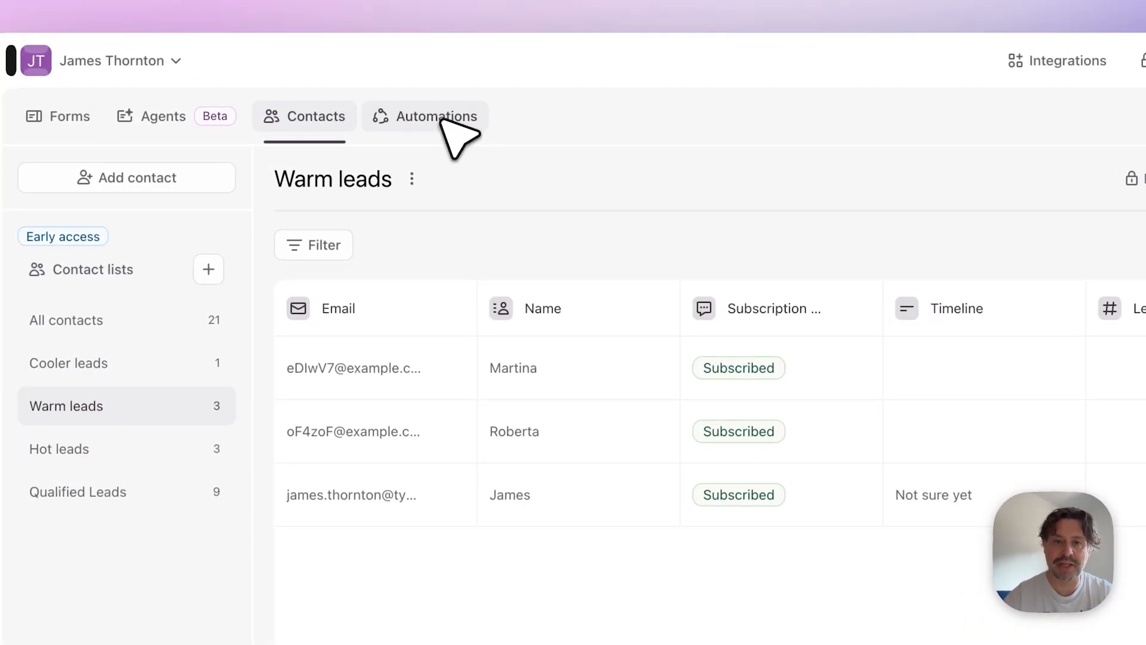
- Open the automations and examine the welcome email in the one triggered by contacts added to Cooler leads
click(442, 120)
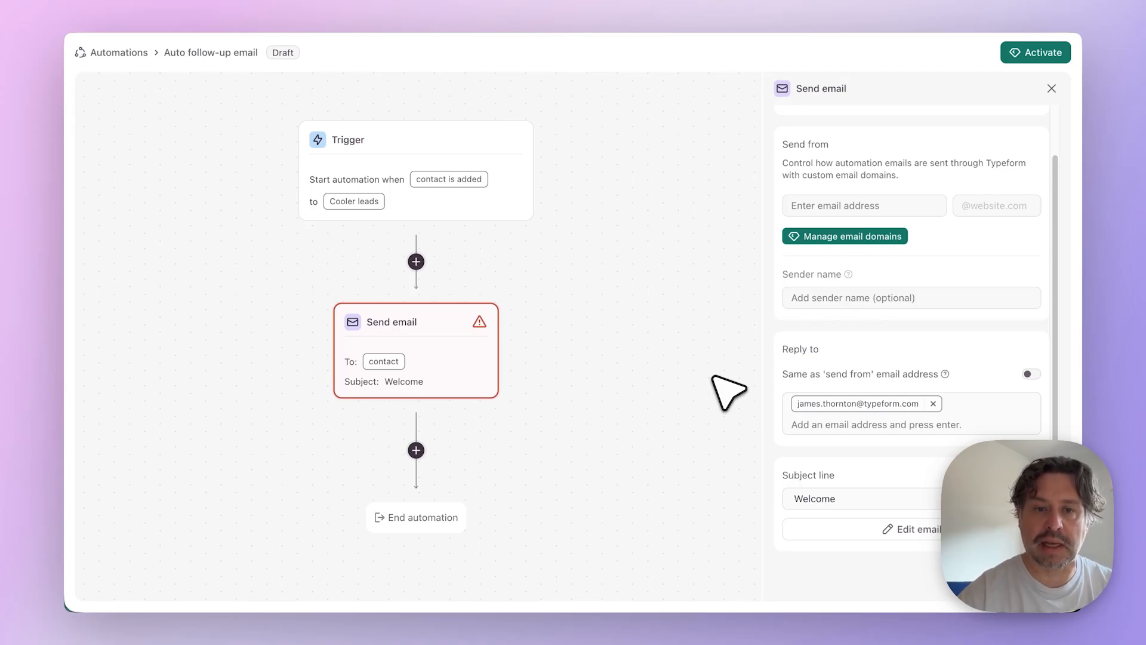
click(913, 531)
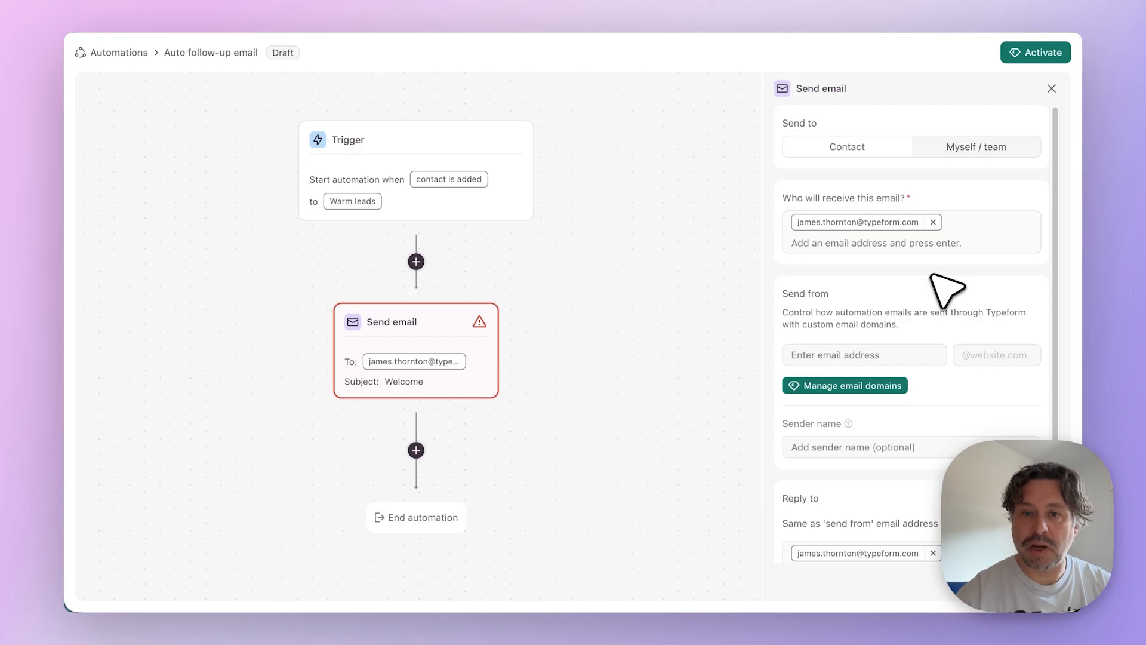
- Review the Warm leads automation's trigger and the settings of its email sent to the team
click(352, 197)
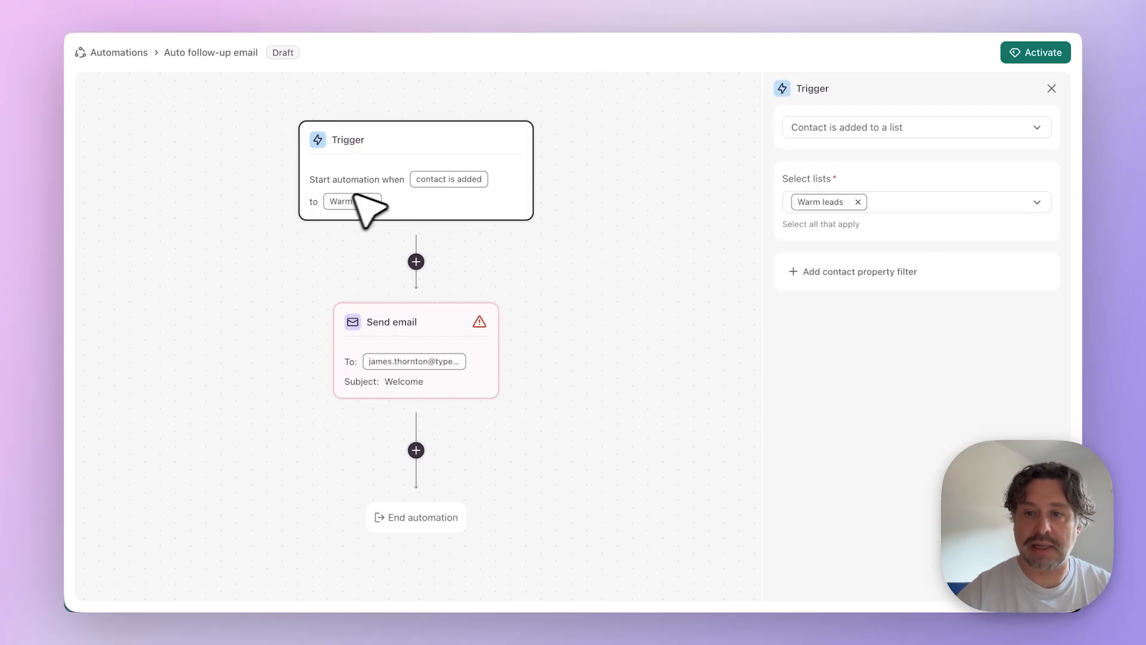
click(1051, 89)
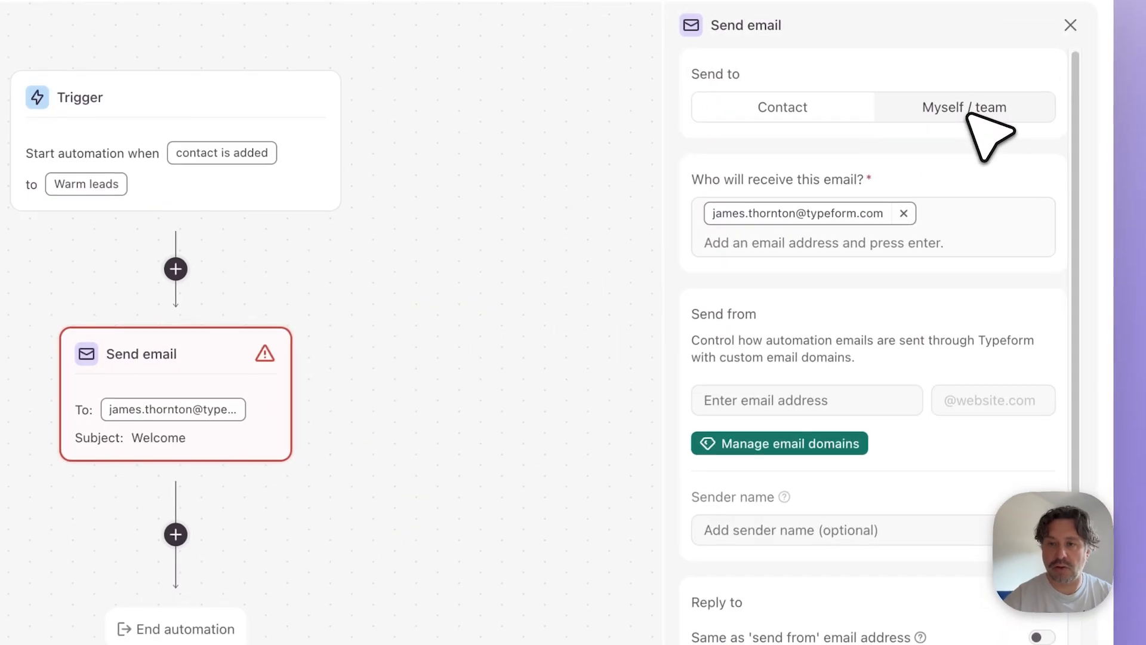
scroll(982, 464, down, 1)
scroll(973, 486, down, 1)
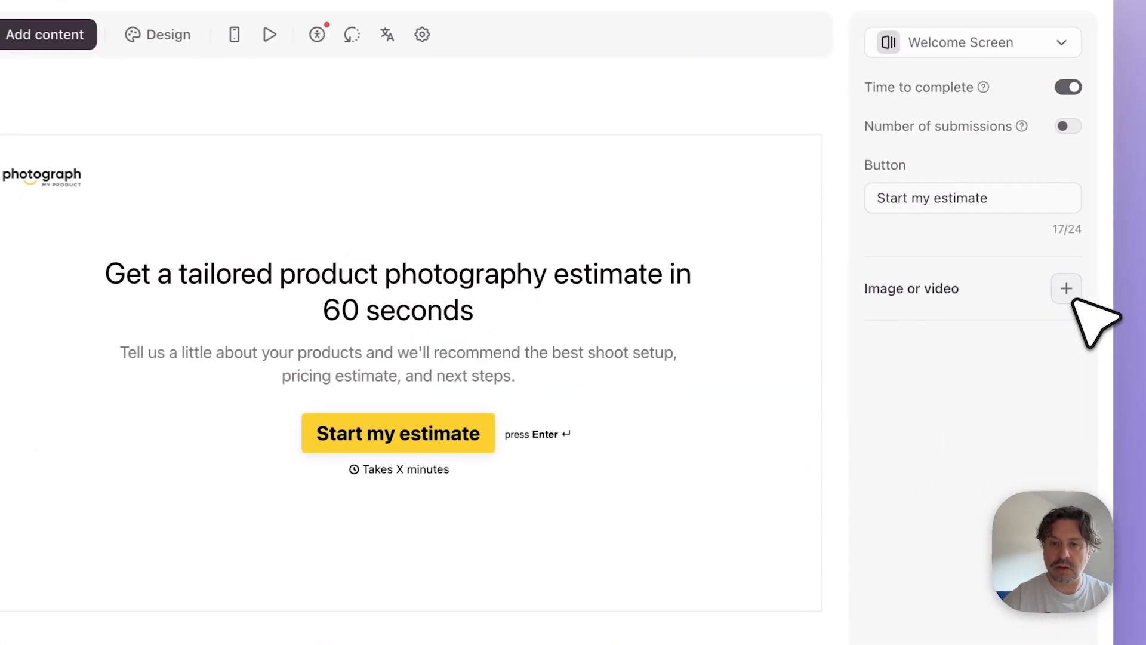
click(1046, 267)
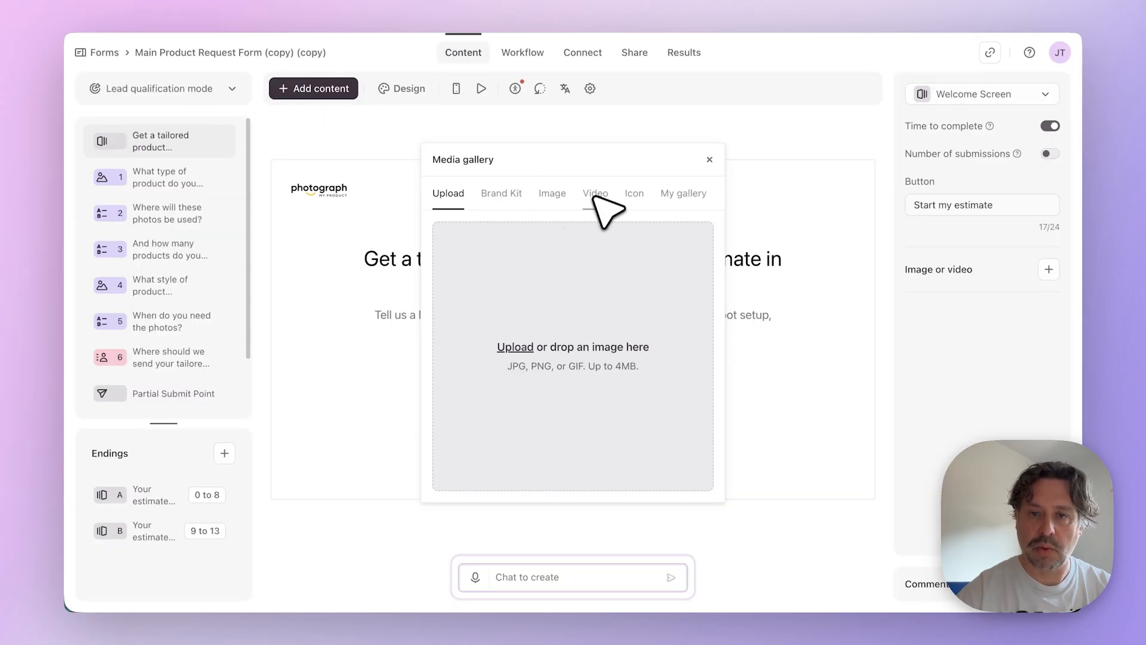
click(595, 192)
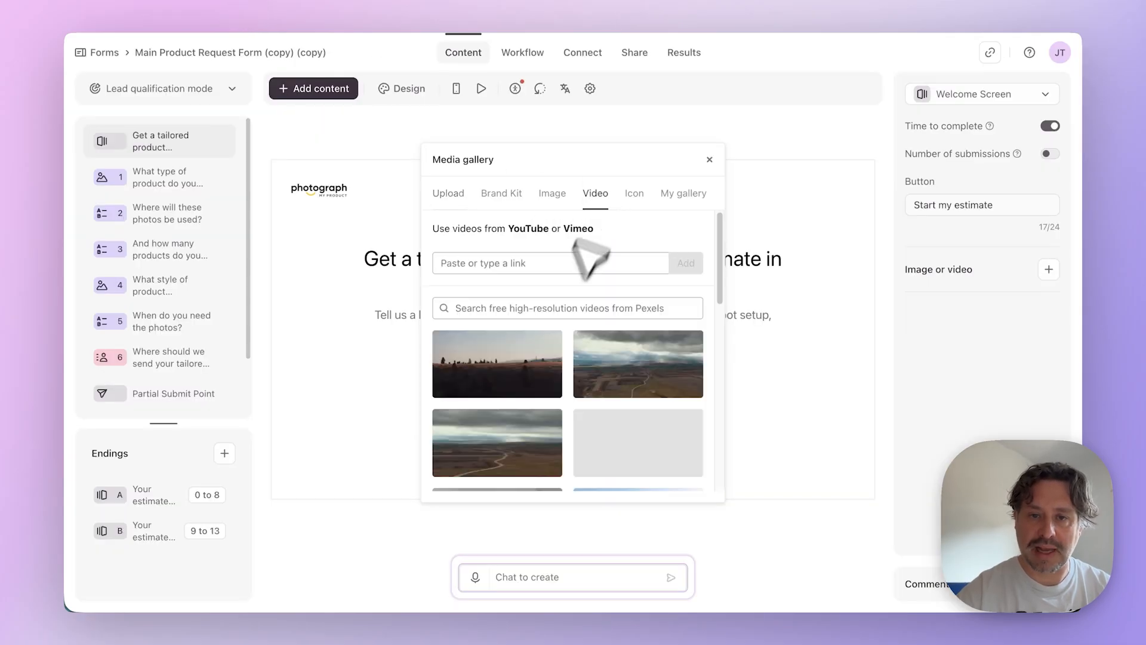
click(466, 260)
text(https://www.youtube.com/watch?v=UBiQ-s25VHY)
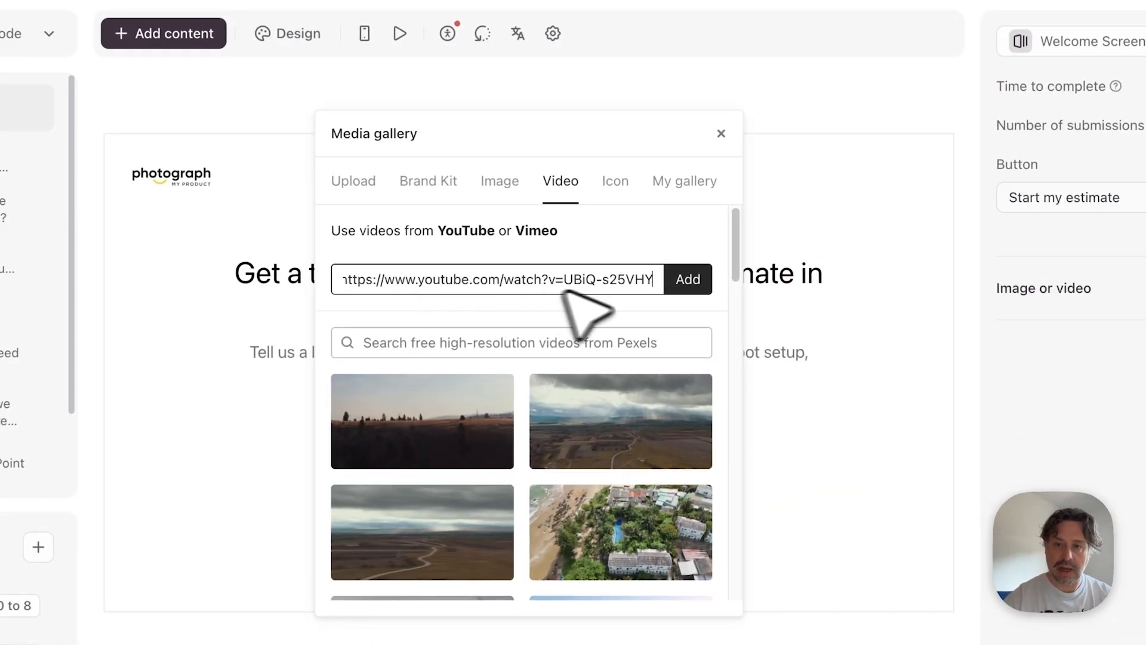
click(686, 287)
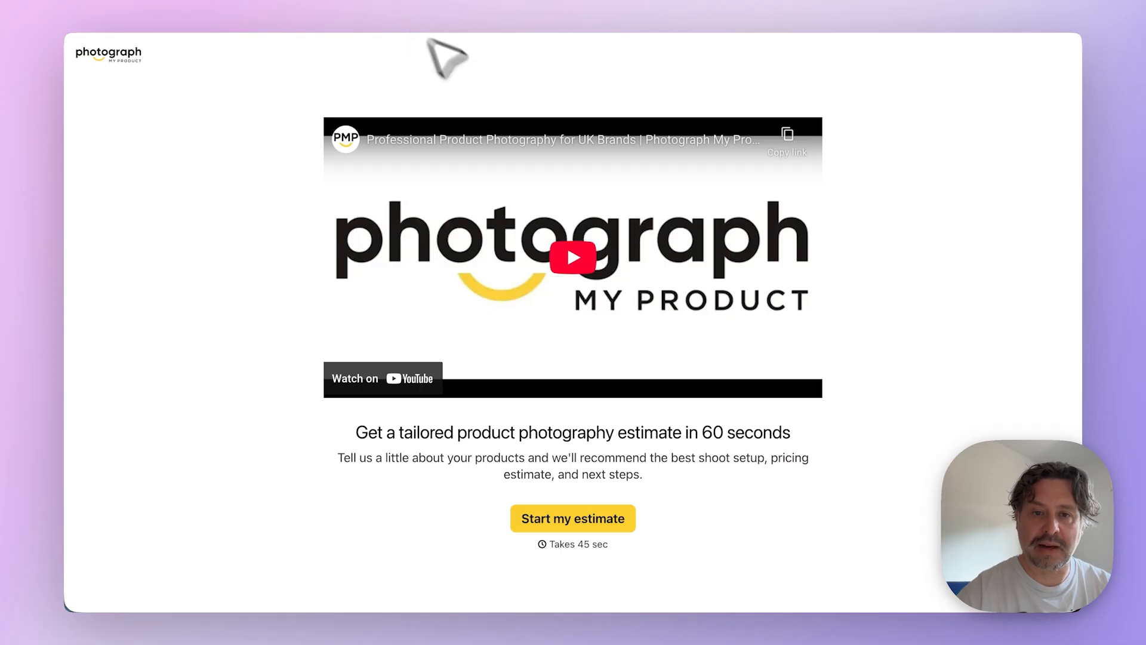
- Play the video on the live form's welcome screen and start the estimate
click(588, 265)
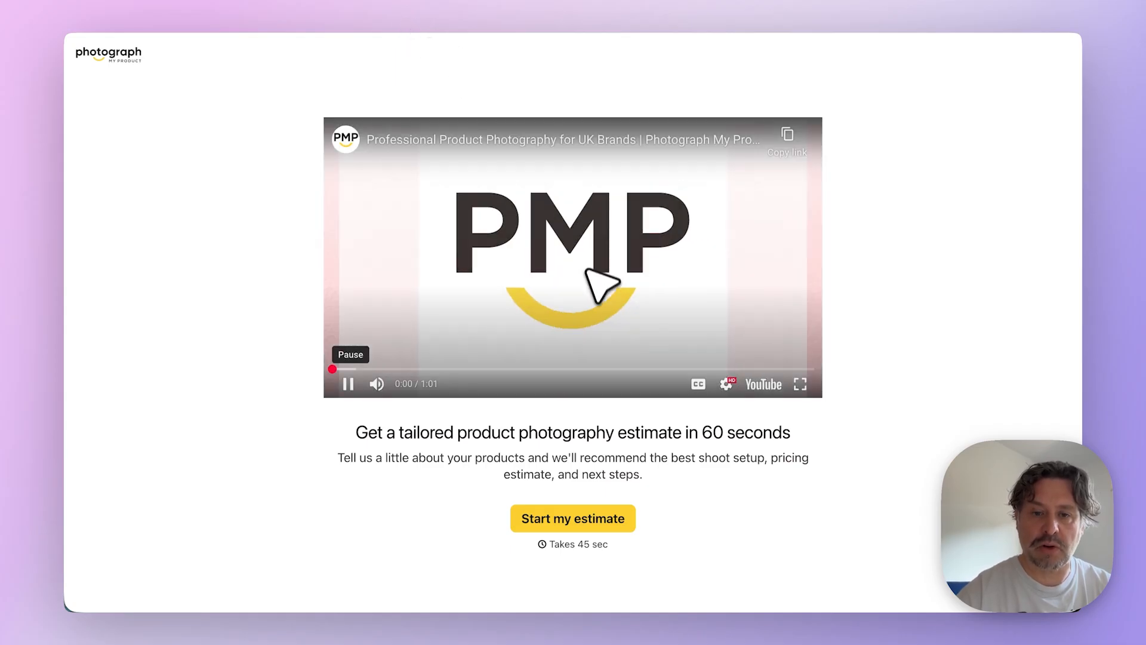
click(573, 522)
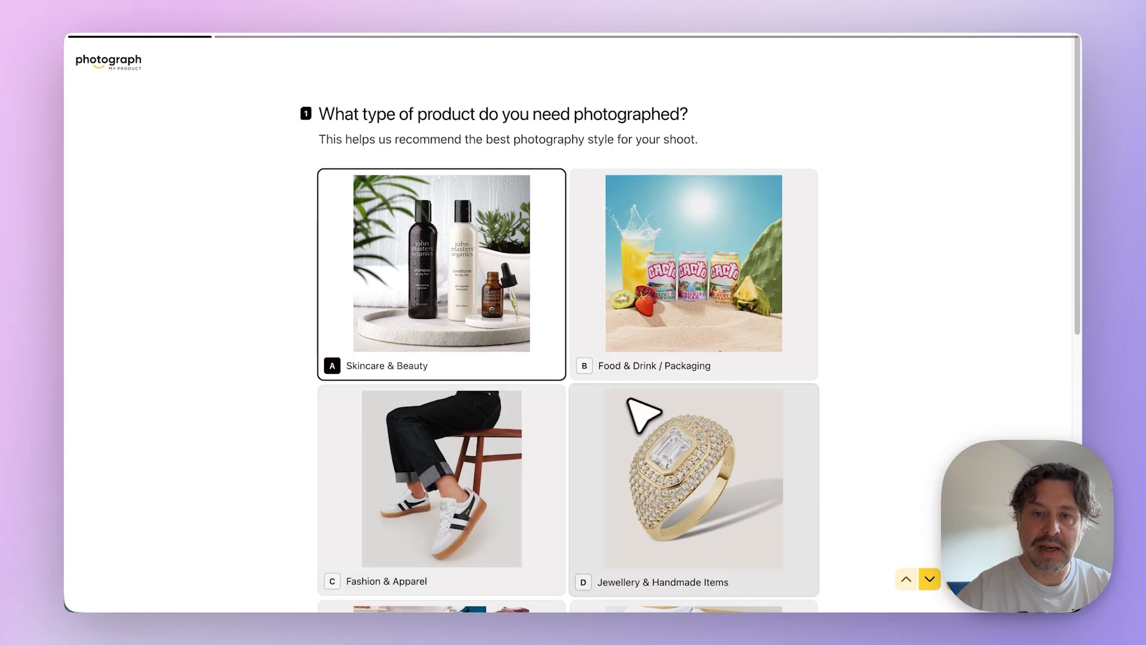
- Answer the live form's questions with Food & Drink / Packaging, Social media ads, 20+ products, Packaging shots and Within a month
click(656, 303)
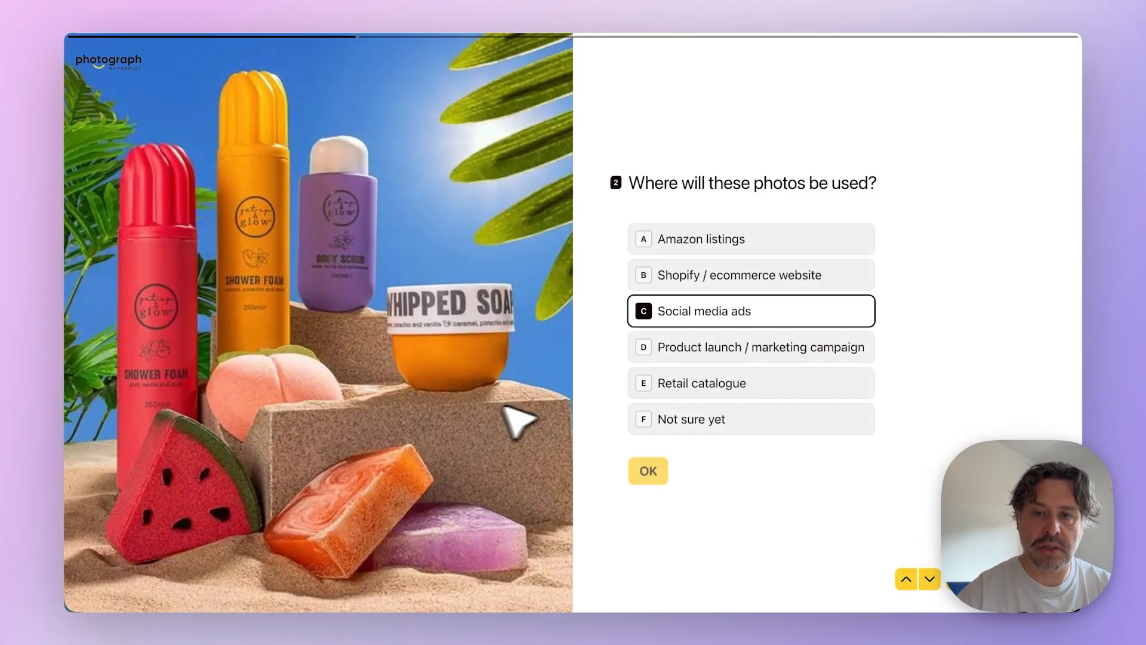
click(657, 468)
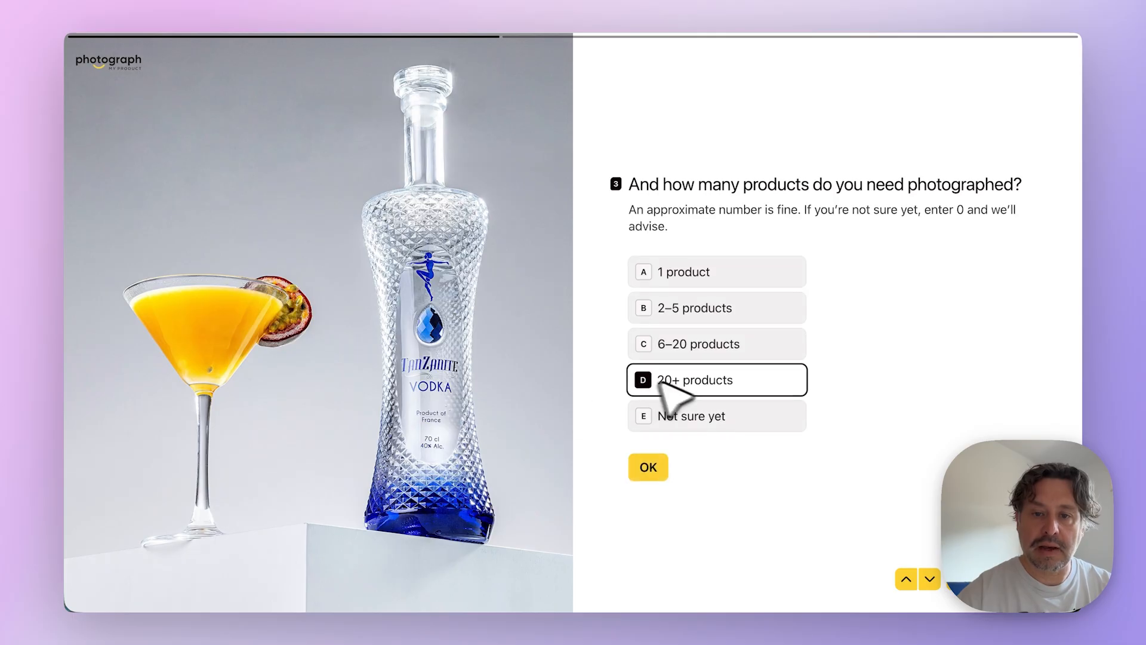
click(648, 465)
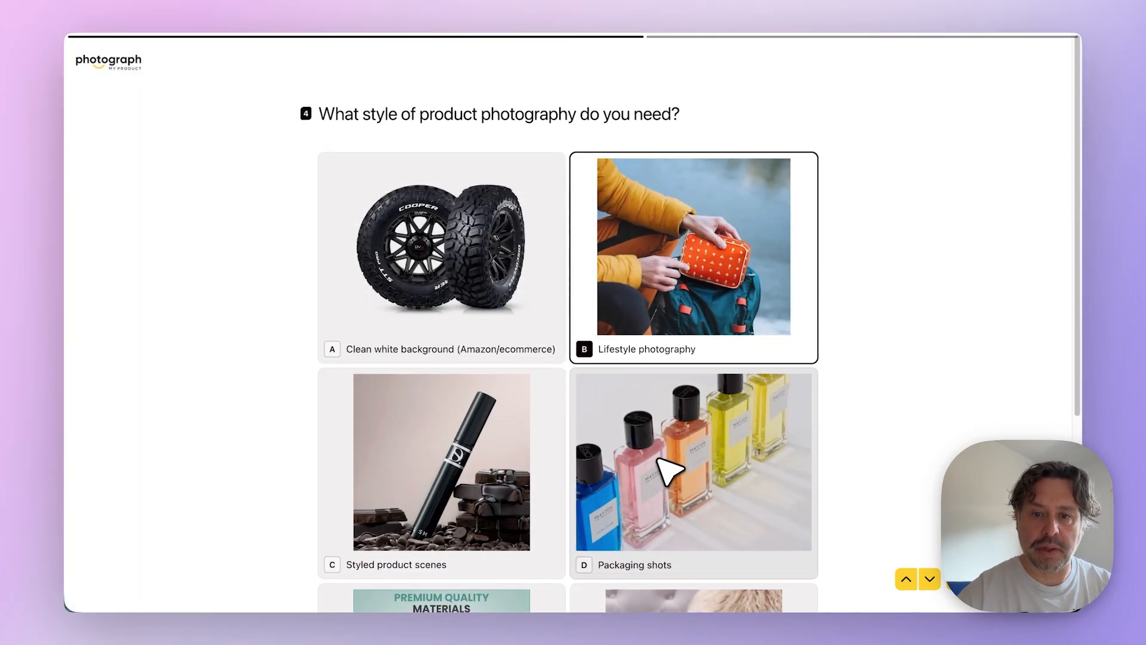
click(649, 464)
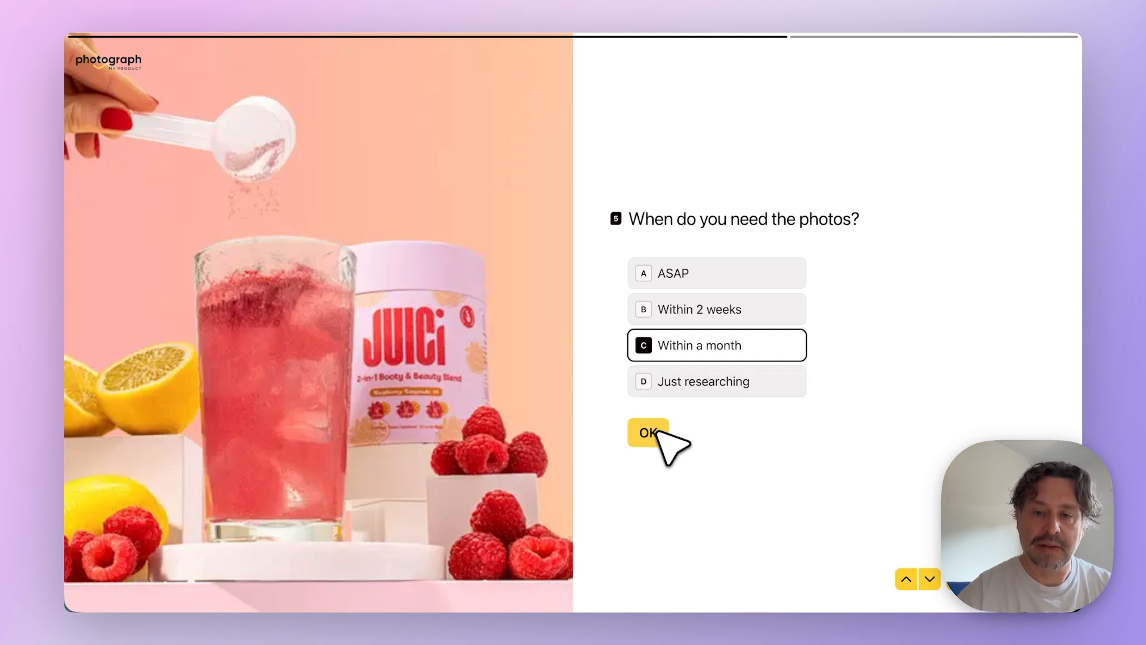
click(656, 432)
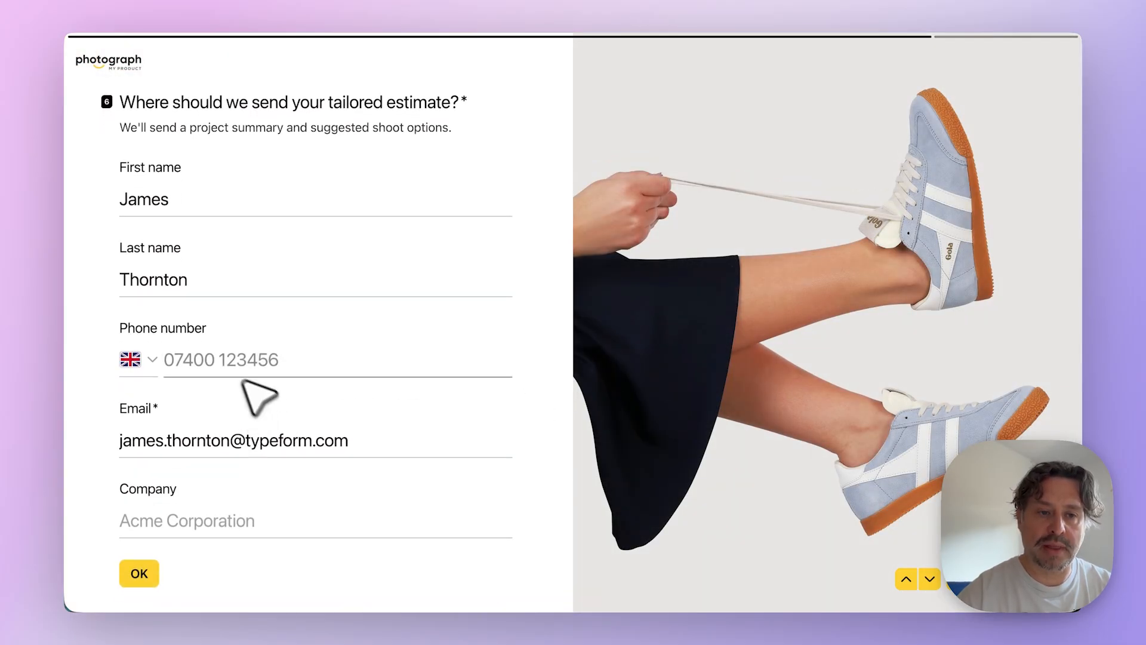
- Confirm the contact details and the product description answers, and submit the completed form
click(140, 574)
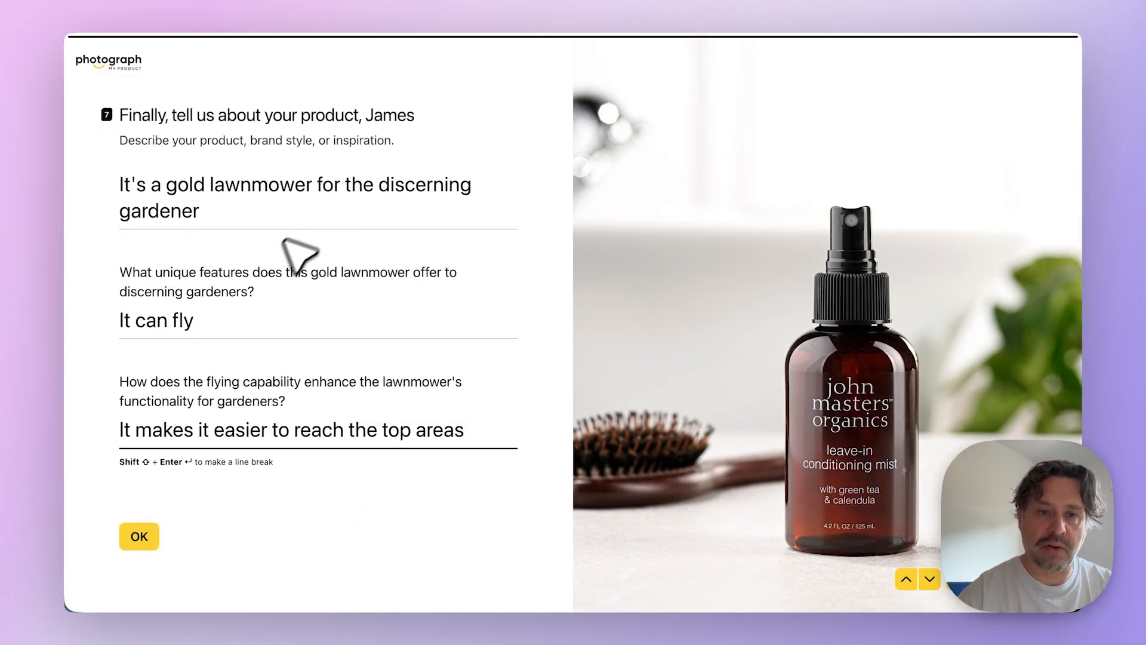
click(146, 536)
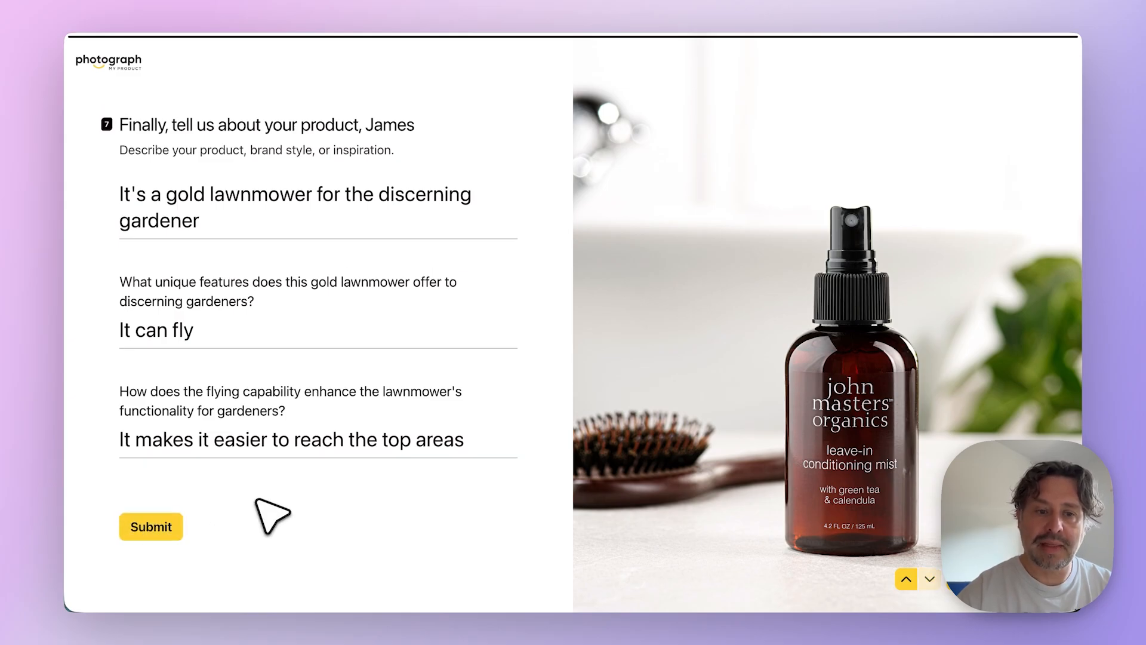
click(132, 533)
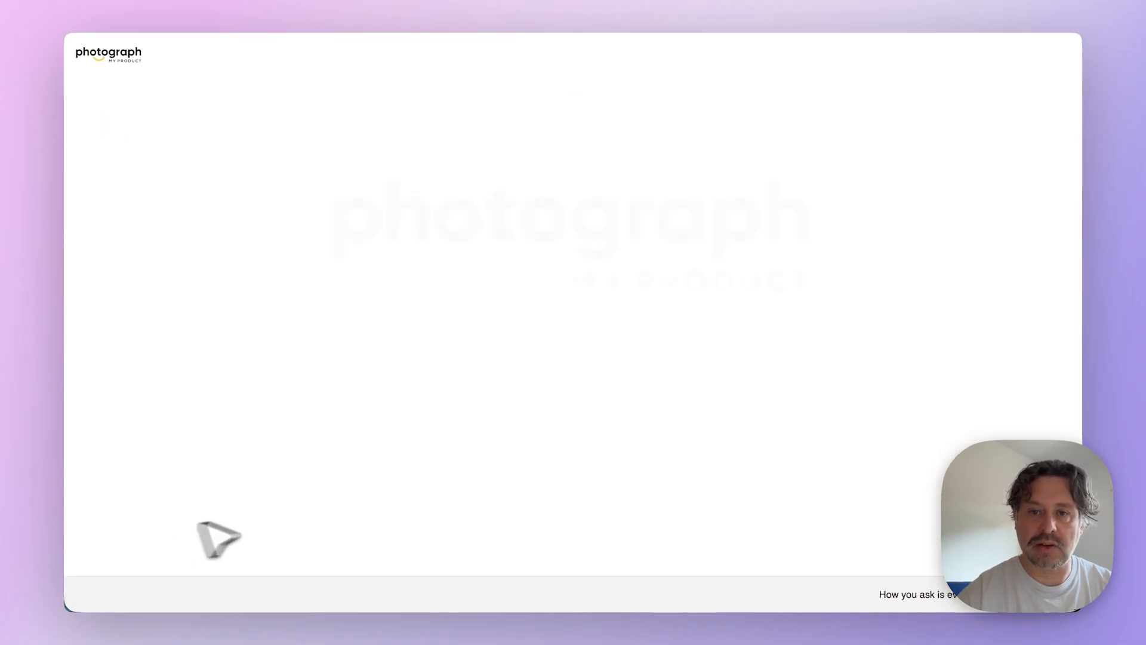